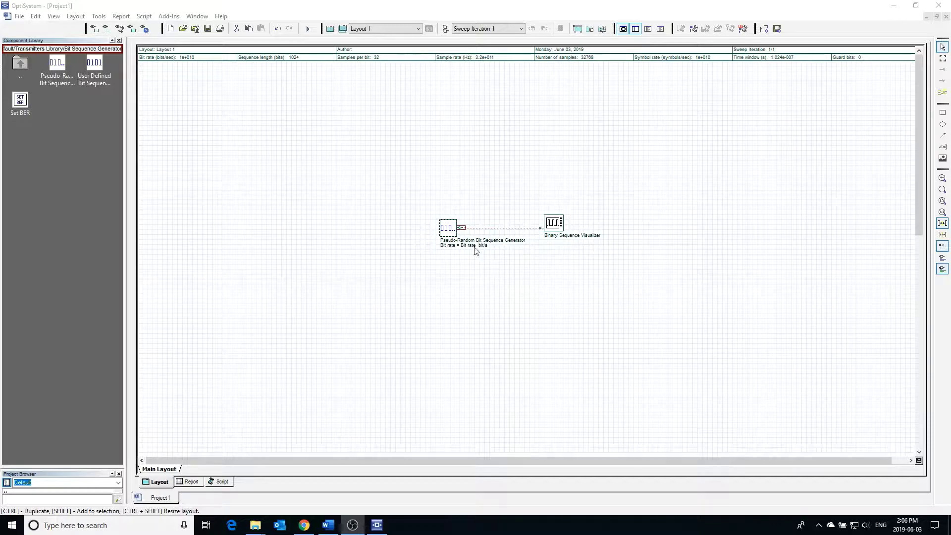
- Open the Properties dialog of the Pseudo-Random Bit Sequence Generator
double_click(449, 229)
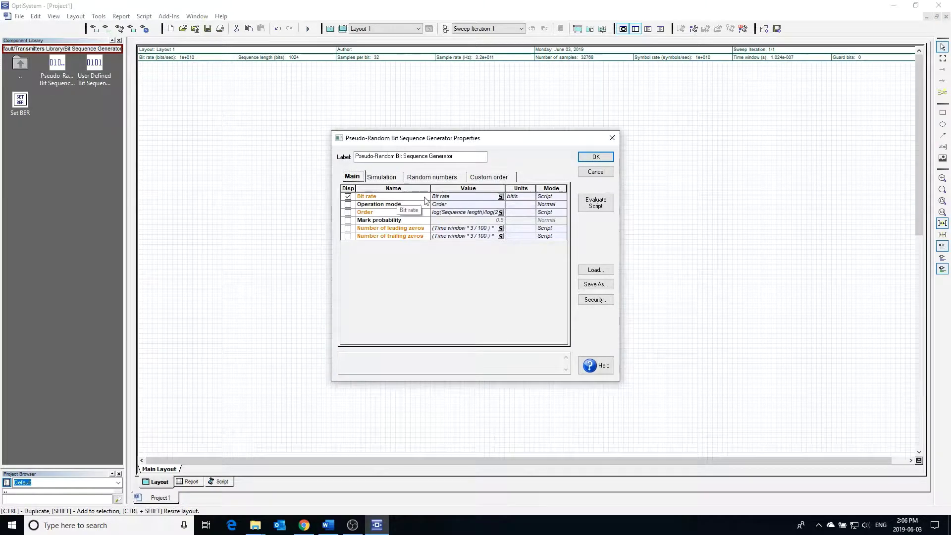
- Evaluate the generator's Bit rate script, leave it at 10e+009, and close the properties
left_click(501, 197)
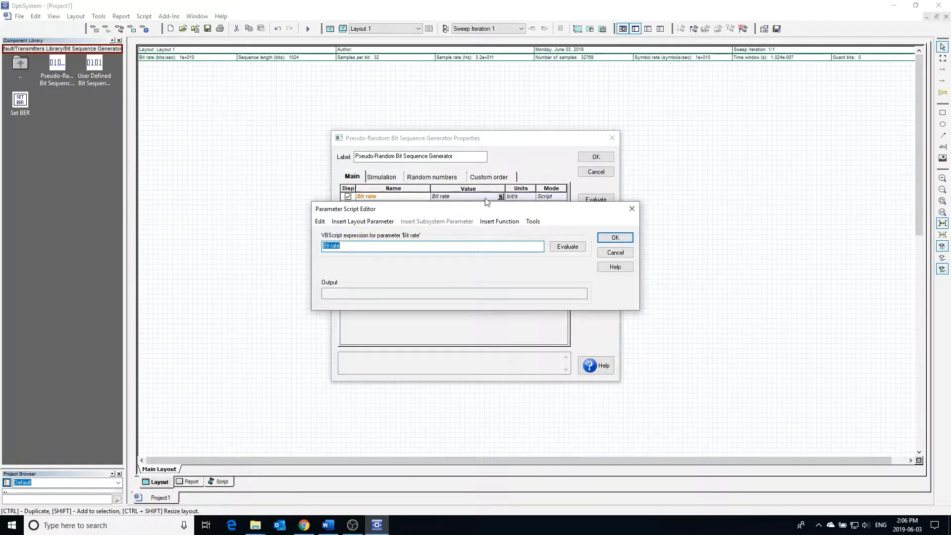
left_click(363, 221)
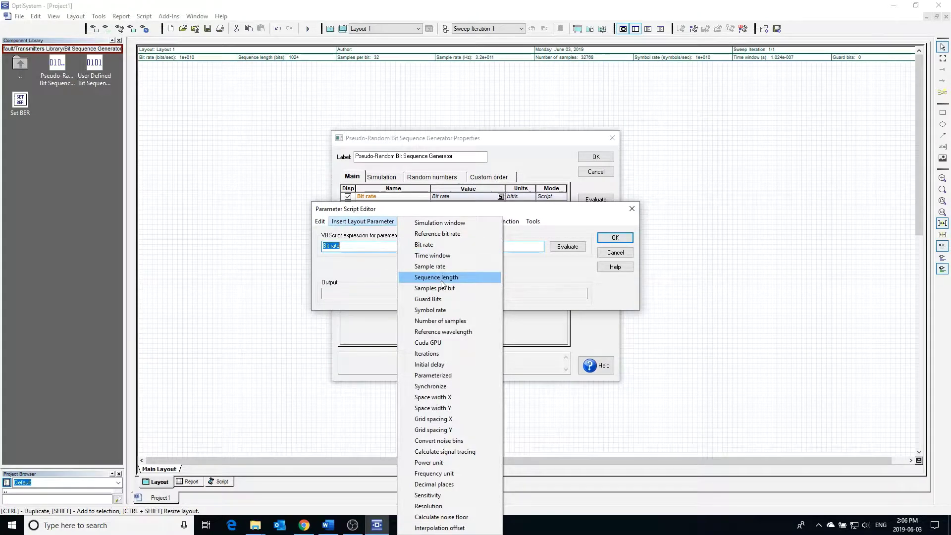
left_click(520, 279)
left_click(499, 221)
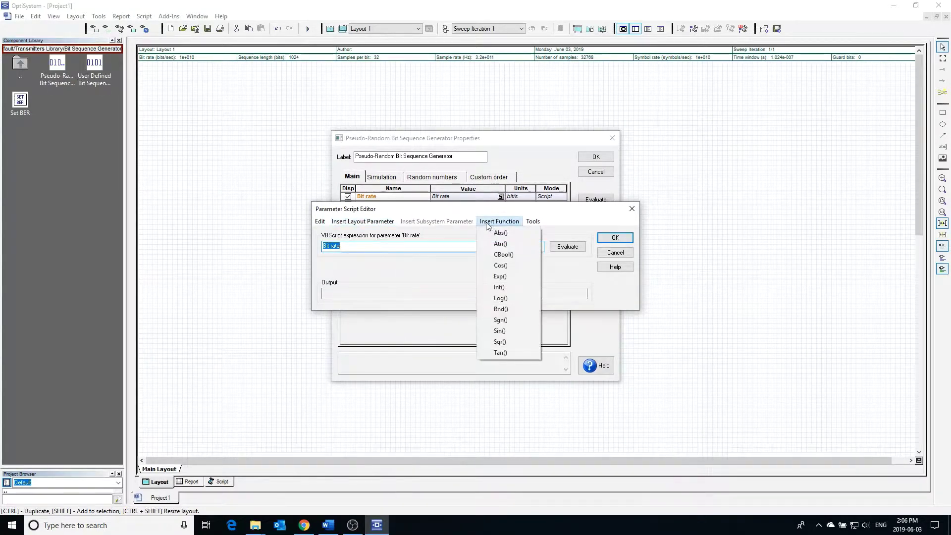
left_click(472, 266)
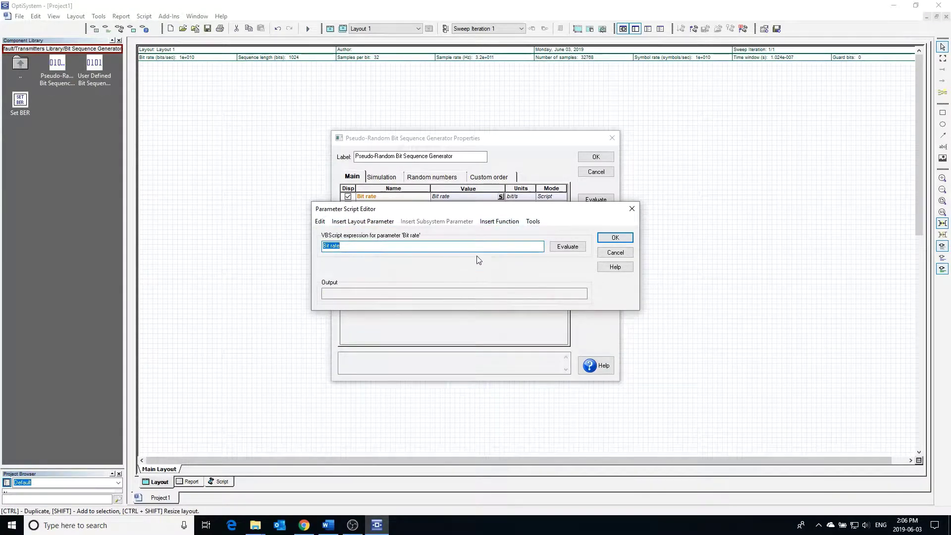
left_click(580, 250)
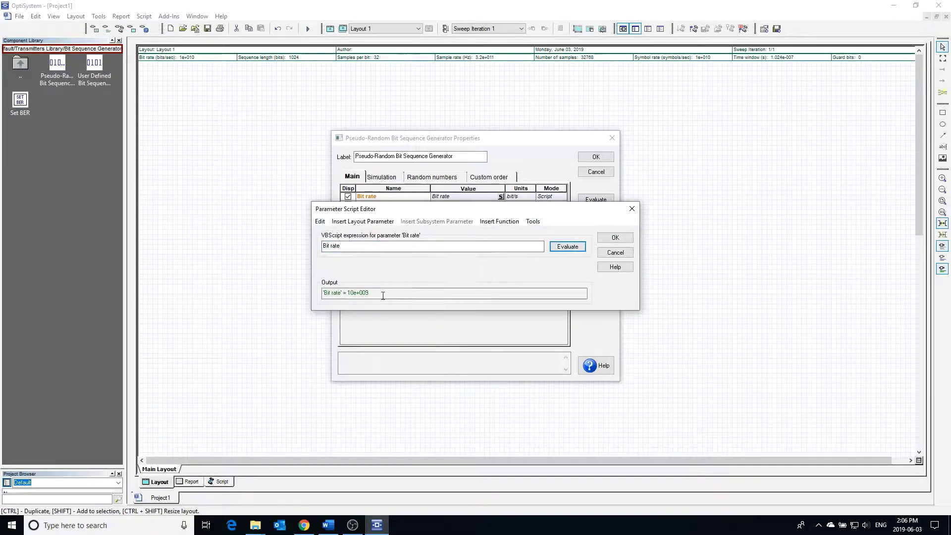
left_click(617, 239)
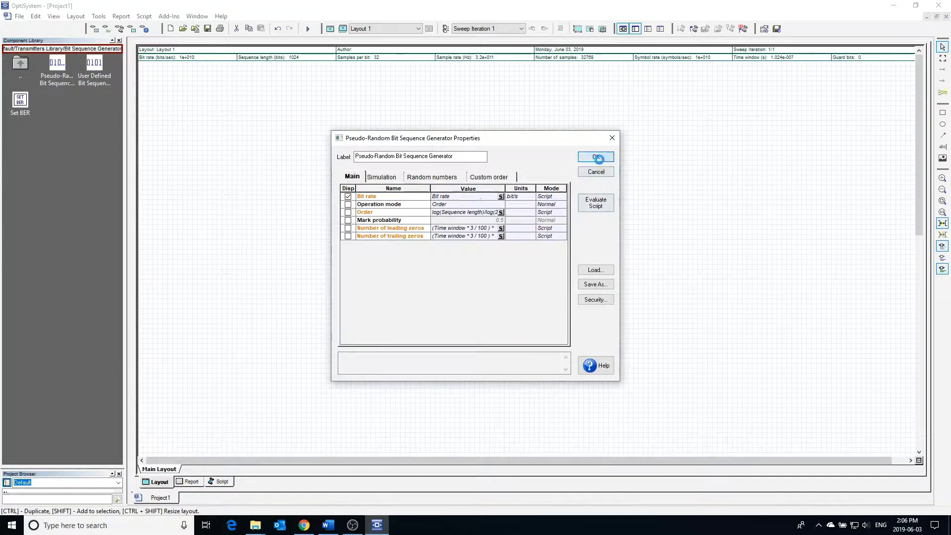
left_click(600, 158)
- Change the layout's global Bit rate parameter to 40e+009 bits/s
double_click(186, 61)
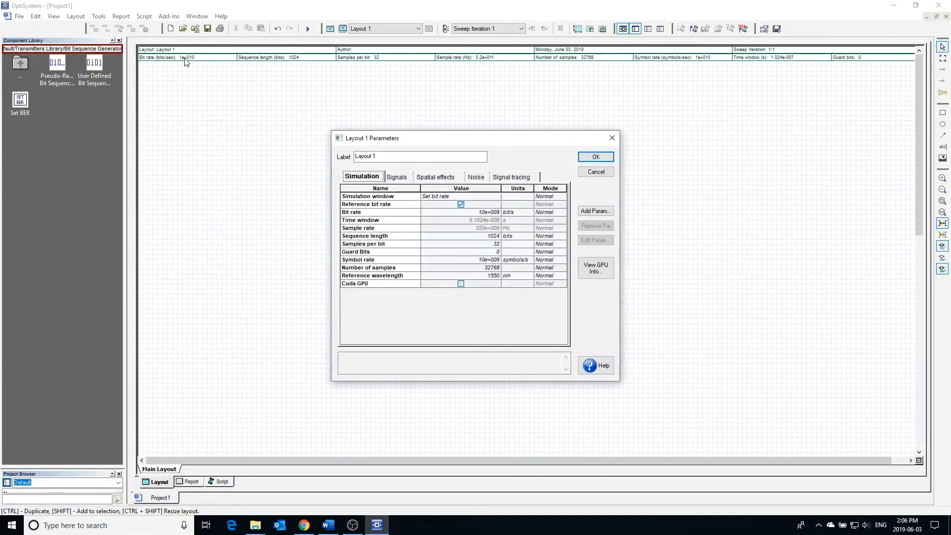
left_click(481, 213)
type("40e+009")
key("Return")
left_click(596, 157)
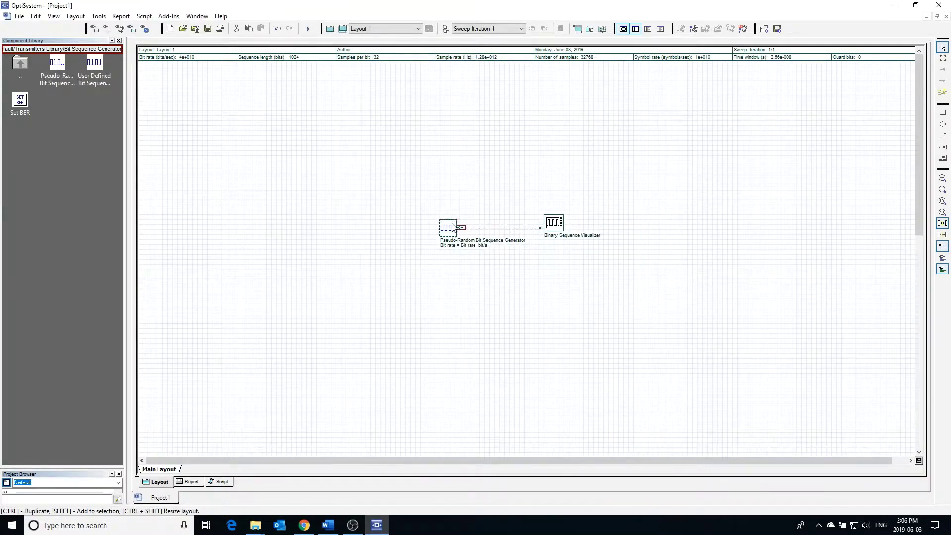
double_click(453, 228)
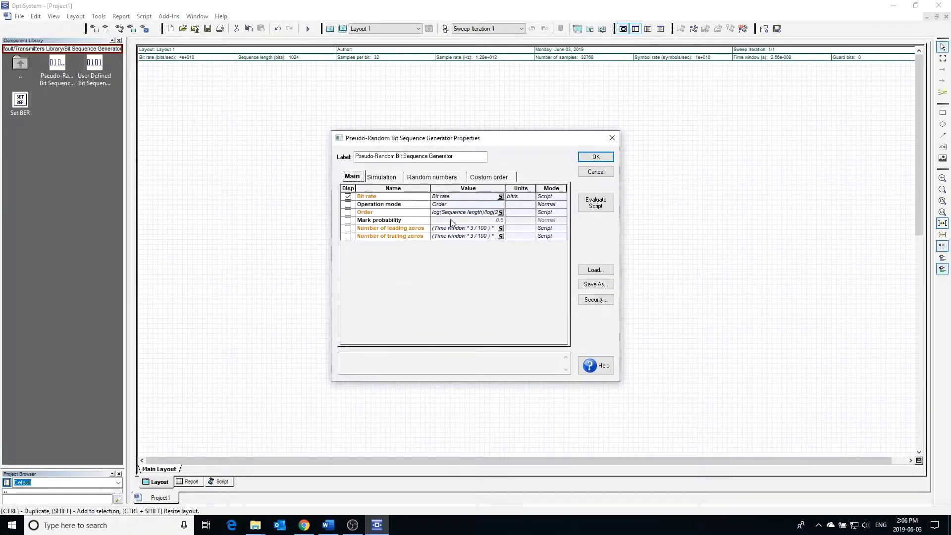
- Evaluate the generator's script parameters and set Operation mode to Probability
left_click(596, 203)
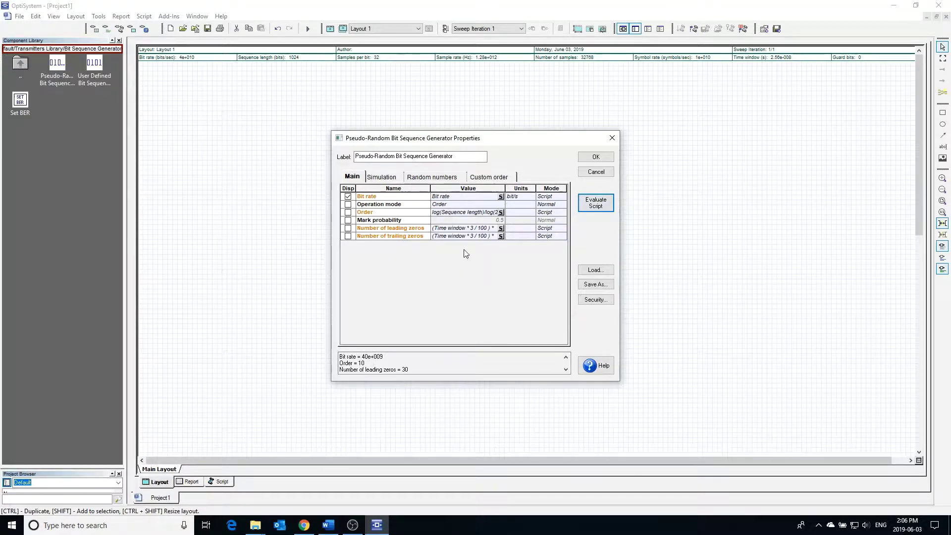
left_click(467, 205)
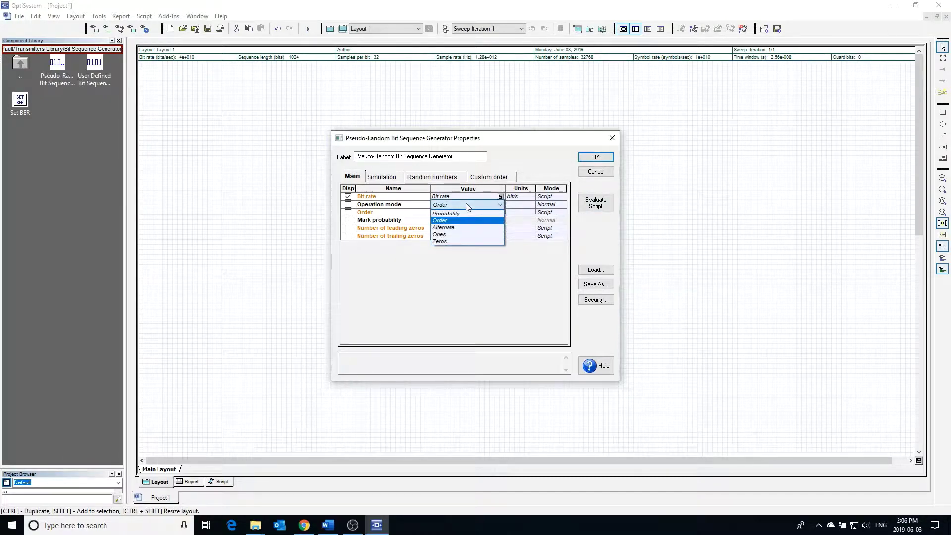
left_click(460, 214)
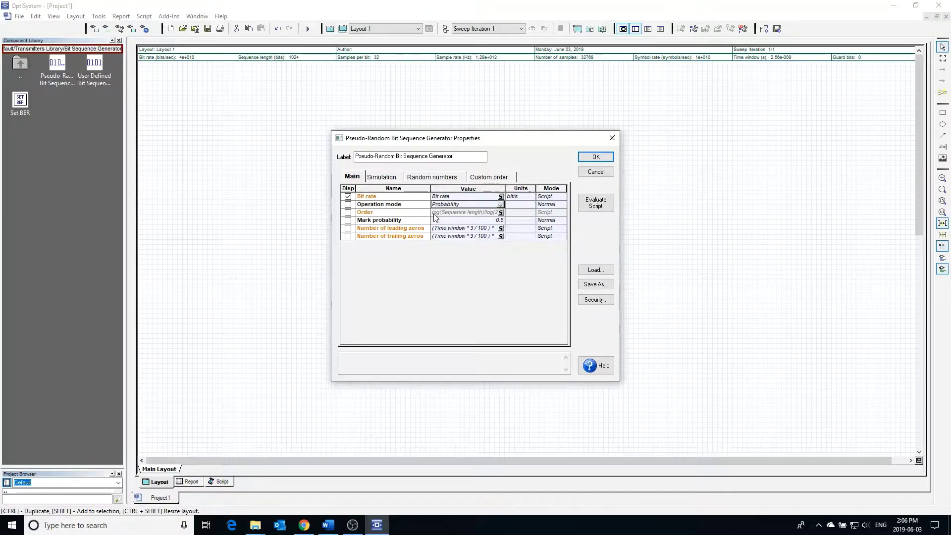
- Set Number of leading zeros and Number of trailing zeros both to 0 and apply
left_click(502, 229)
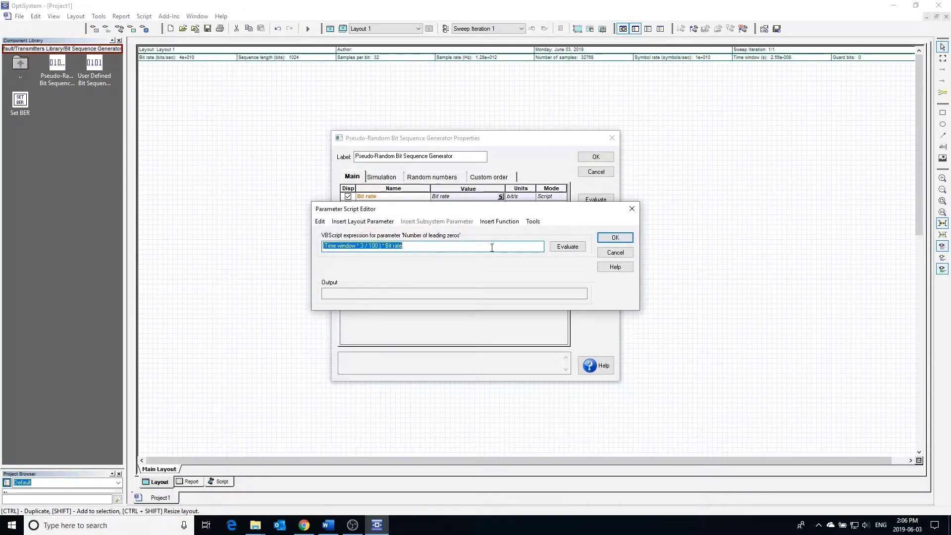
type("0")
left_click(613, 243)
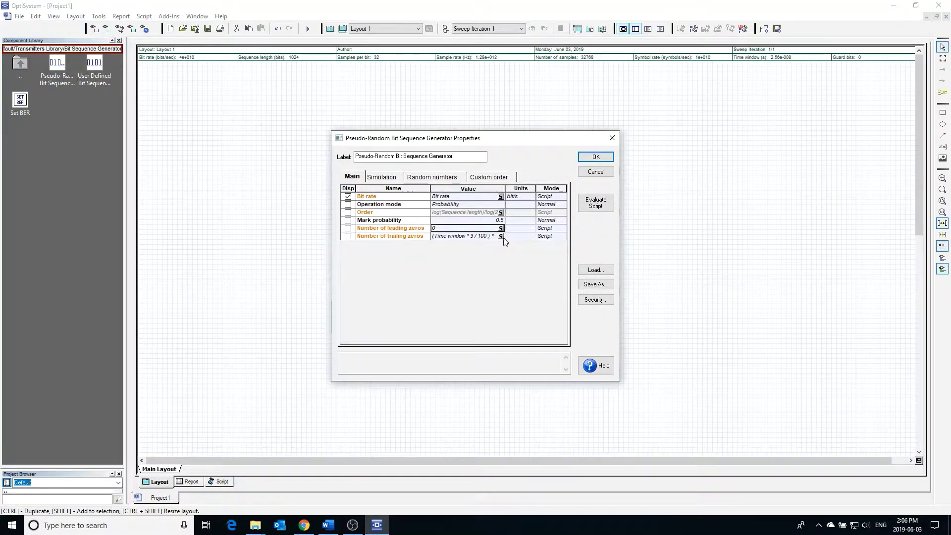
left_click(502, 236)
type("0")
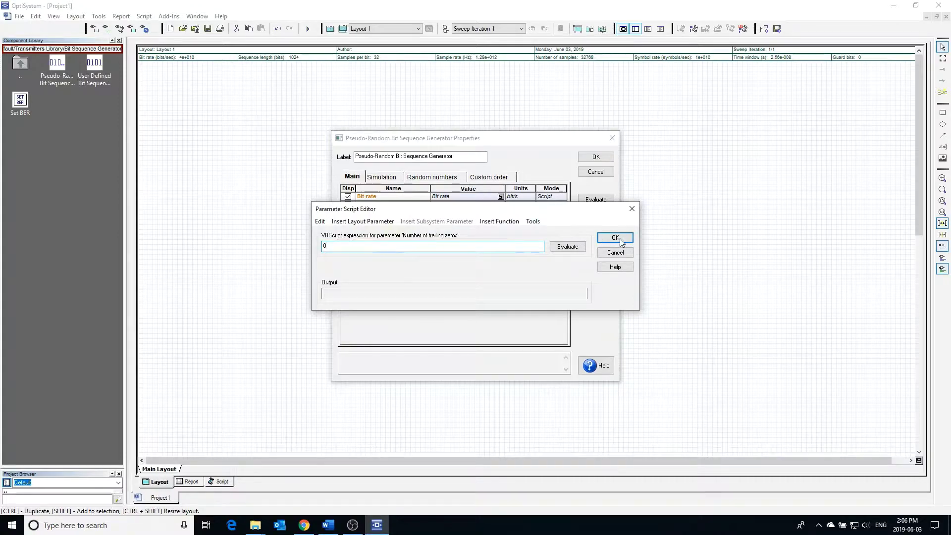
left_click(615, 238)
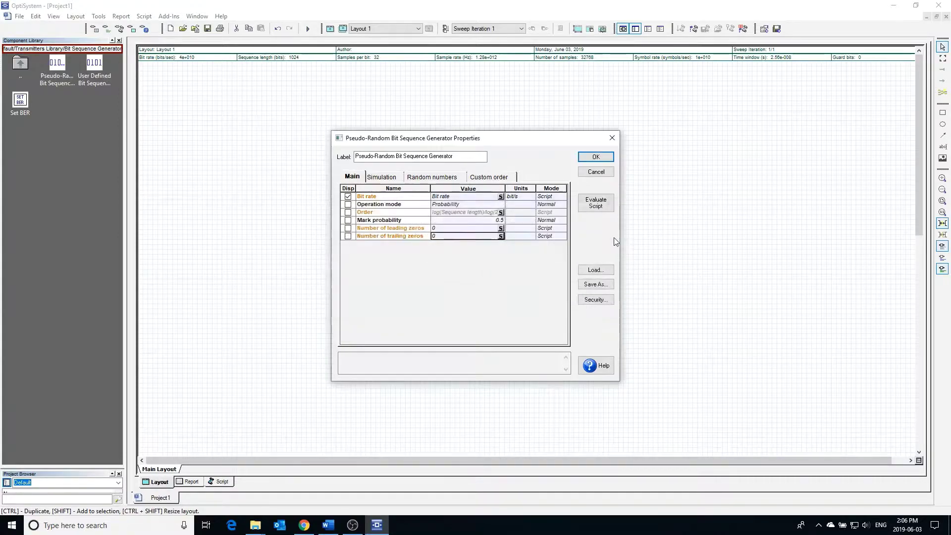
left_click(597, 157)
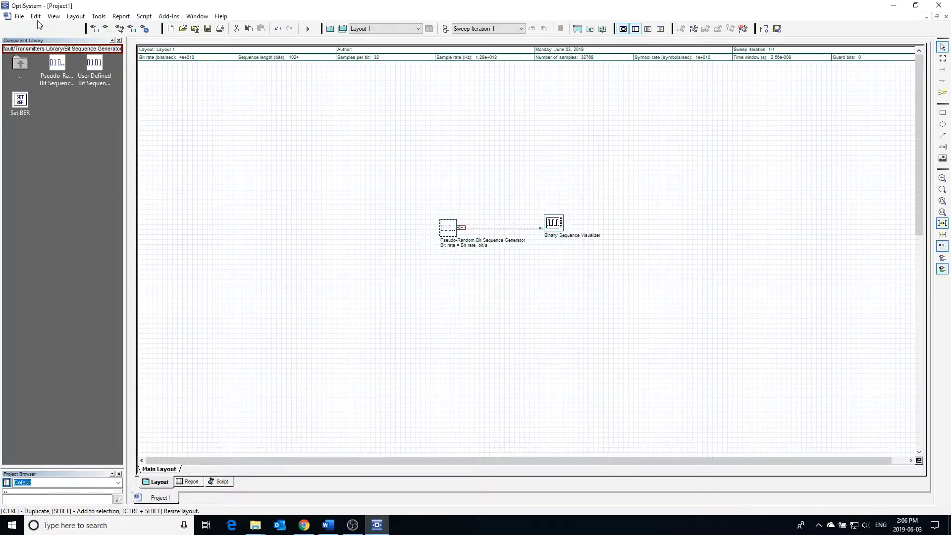
- Run File > Calculate and view the random bit pattern in the Binary Sequence Visualizer
left_click(19, 15)
left_click(55, 109)
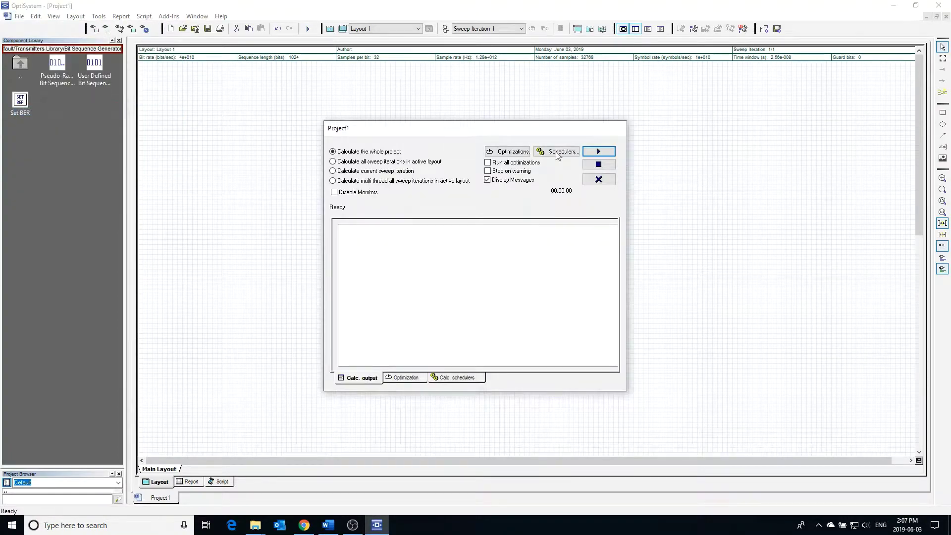
left_click(598, 151)
left_click(598, 179)
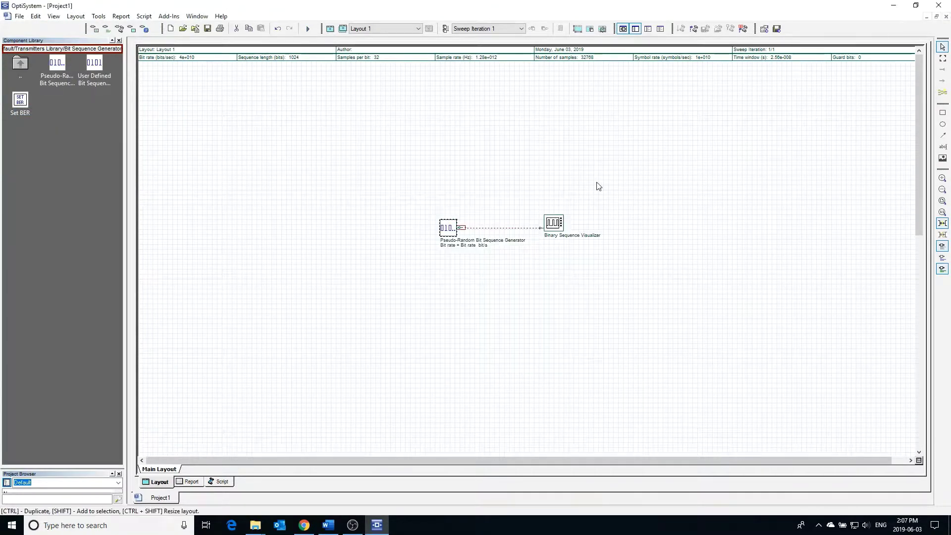
double_click(558, 223)
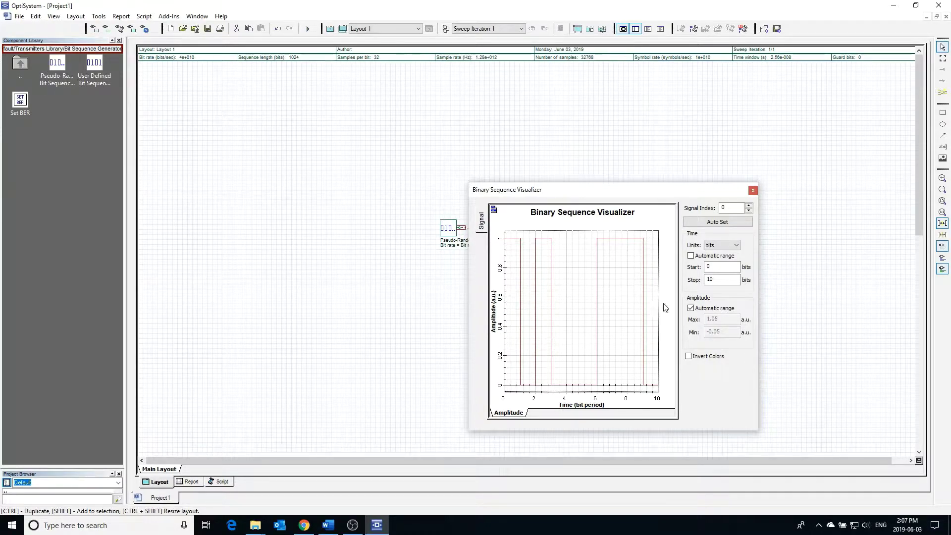
left_click(753, 191)
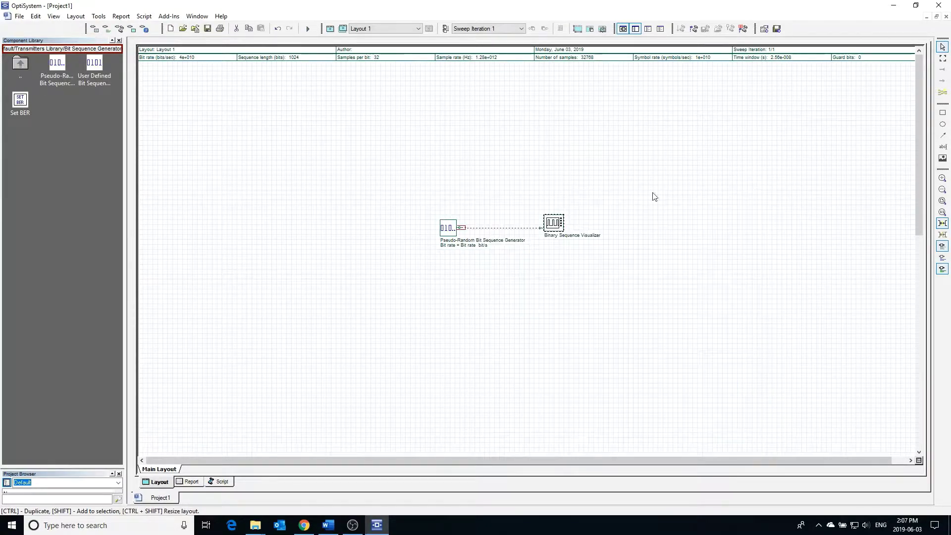
- Change the generator's Mark probability to 0.1
double_click(448, 228)
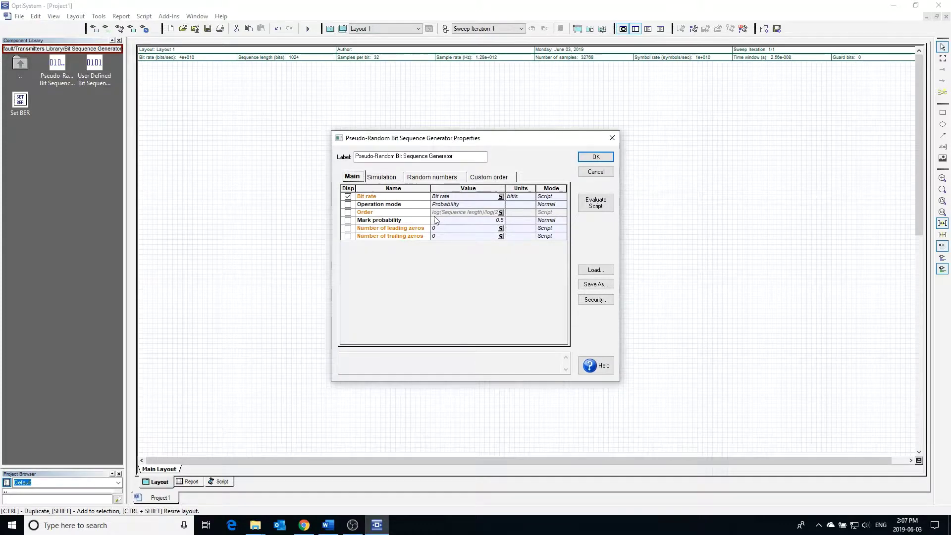
left_click(502, 220)
key("BackSpace")
type("1")
left_click(604, 158)
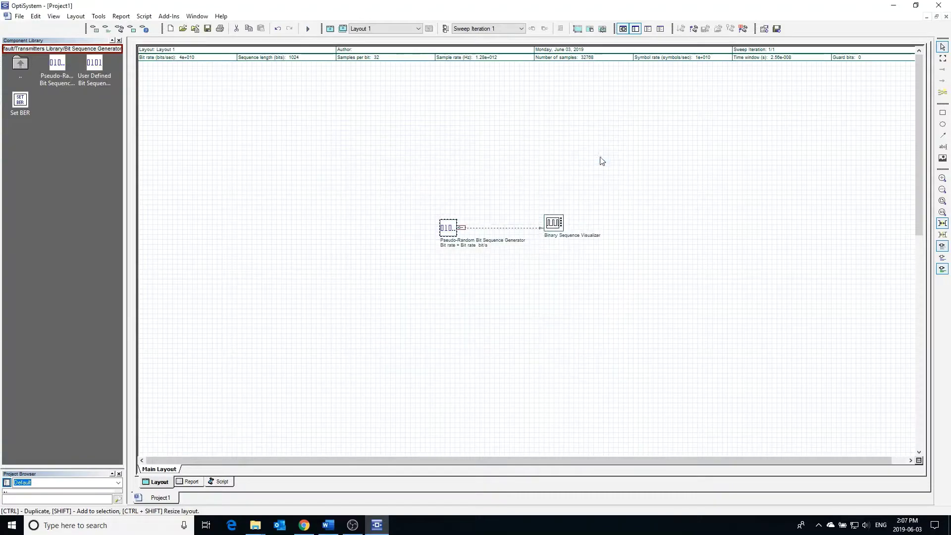
- Calculate the project via File > Calculate and check the visualizer's bit plot
left_click(20, 16)
left_click(46, 111)
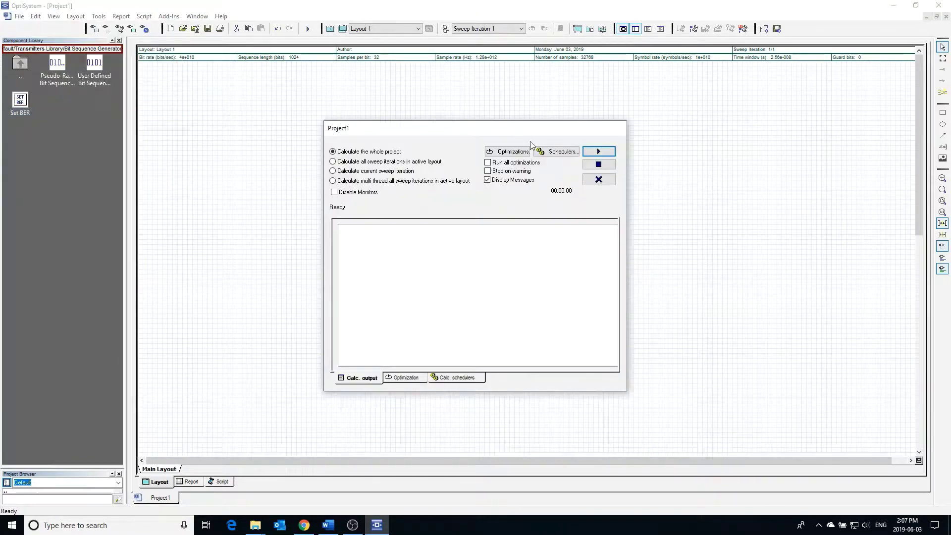
left_click(598, 151)
left_click(599, 180)
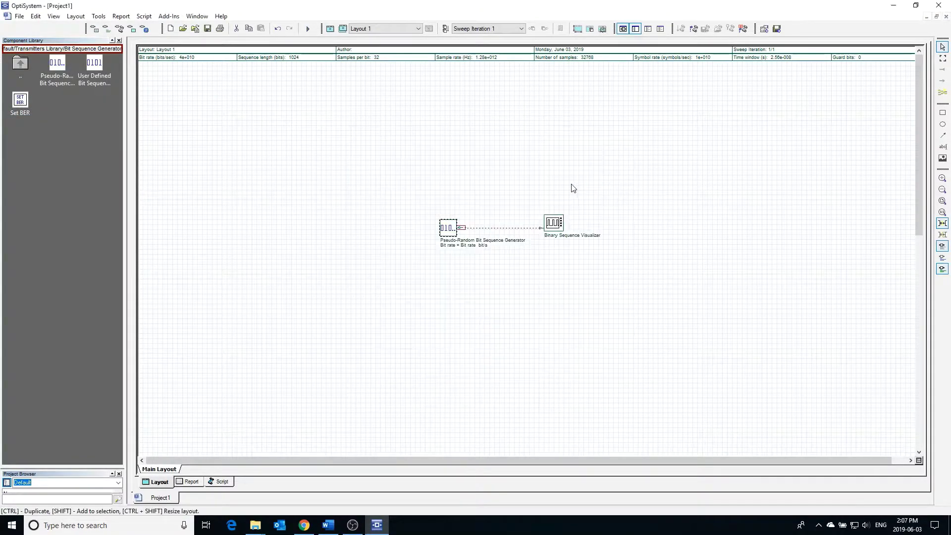
double_click(553, 224)
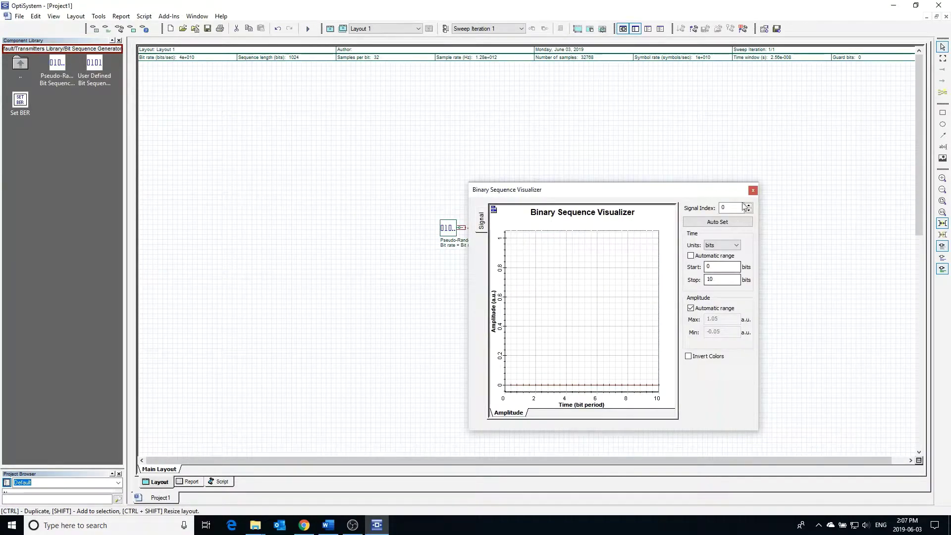
left_click(753, 191)
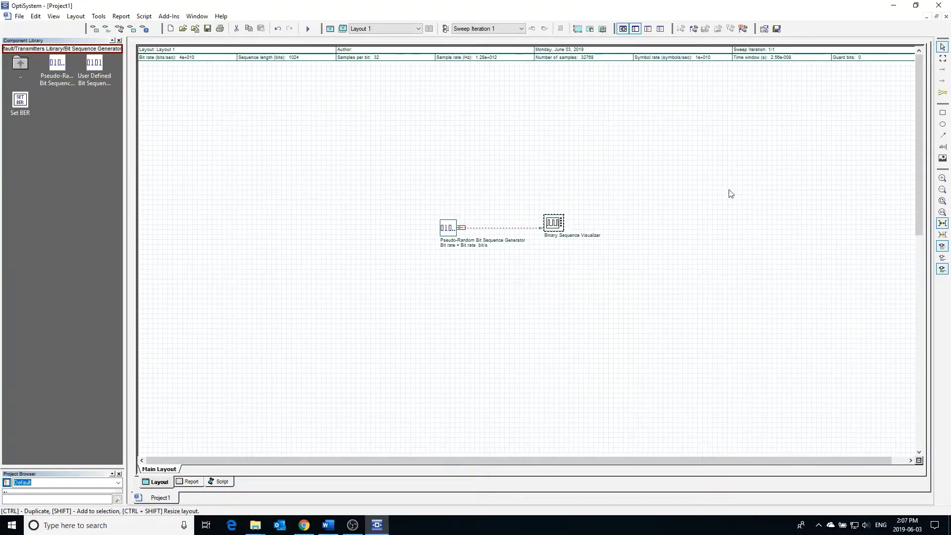
- Recalculate from the toolbar and review the refreshed bit sequence plot
left_click(307, 29)
left_click(599, 151)
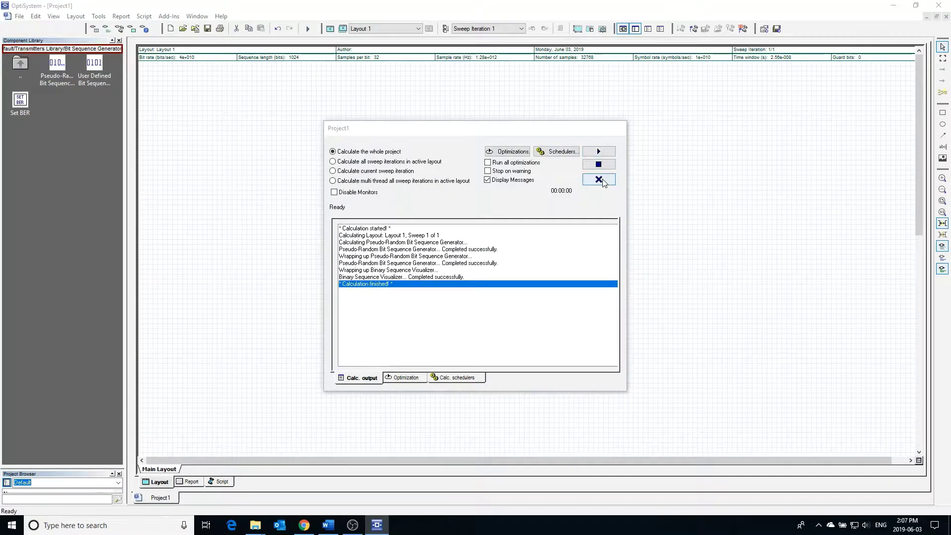
left_click(602, 181)
double_click(562, 224)
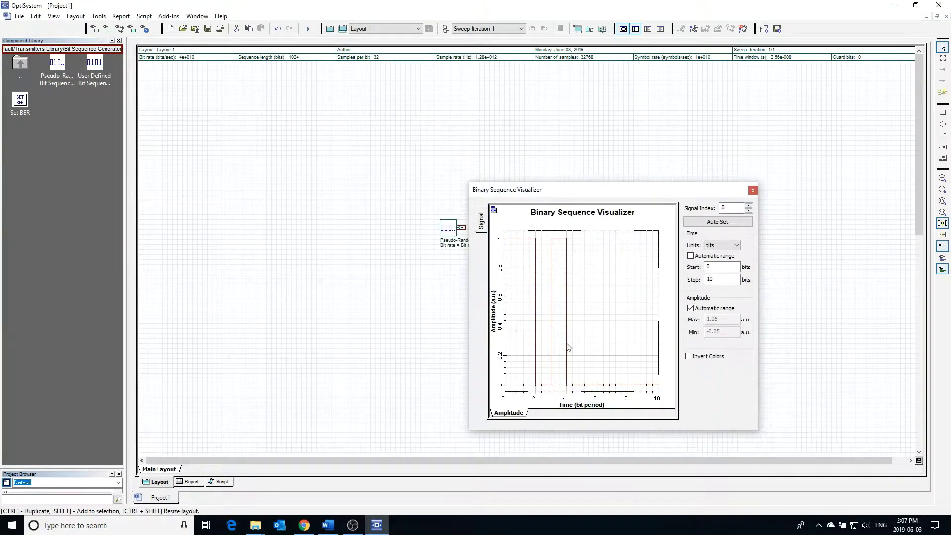
left_click(753, 191)
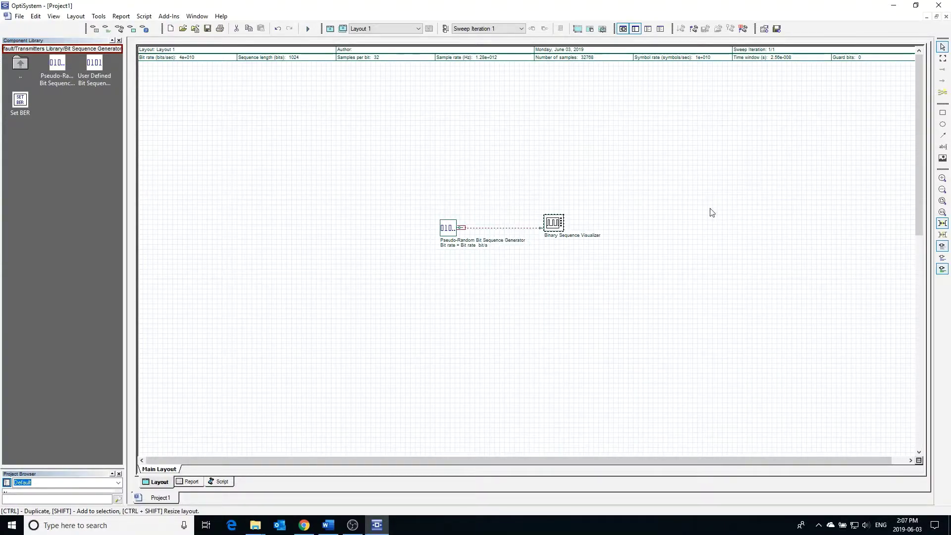
- Turn off Generate random seed on the Random numbers tab, keeping Random seed index 1
double_click(448, 228)
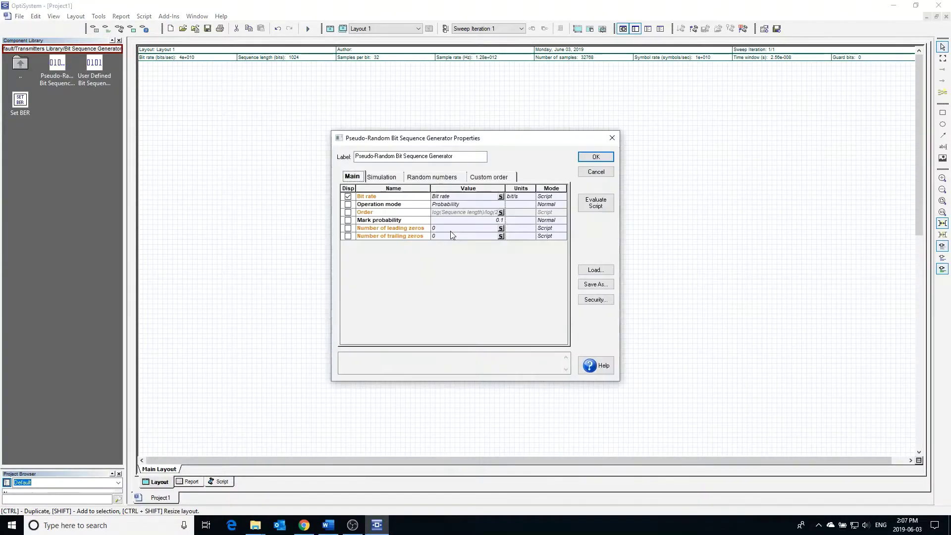
left_click(437, 179)
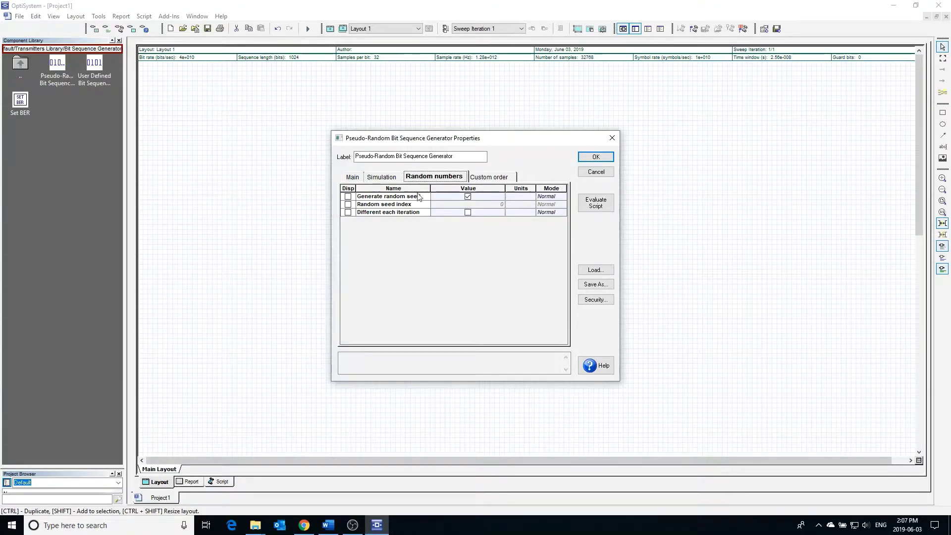
left_click(468, 198)
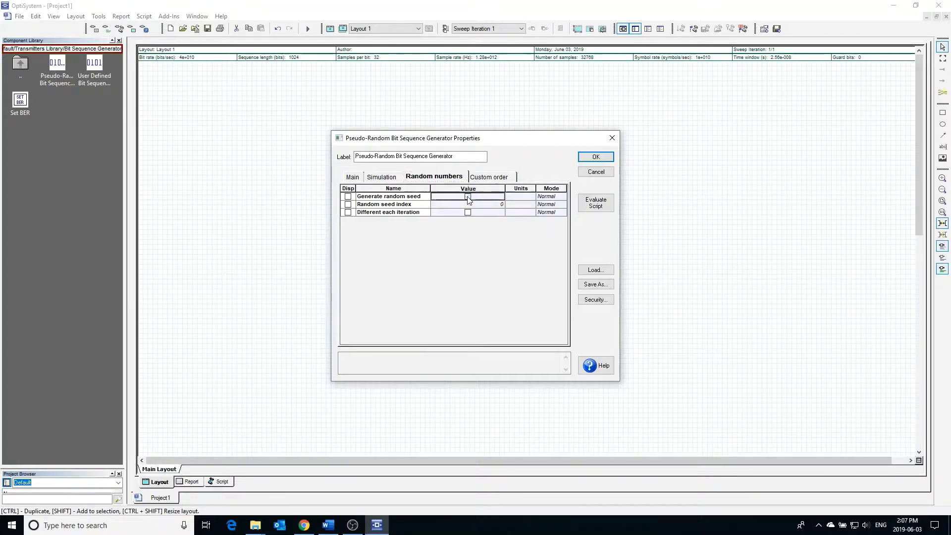
left_click(502, 204)
double_click(503, 204)
- Set Mark probability to 0.5 on the Main tab and apply
left_click(352, 178)
left_click(498, 220)
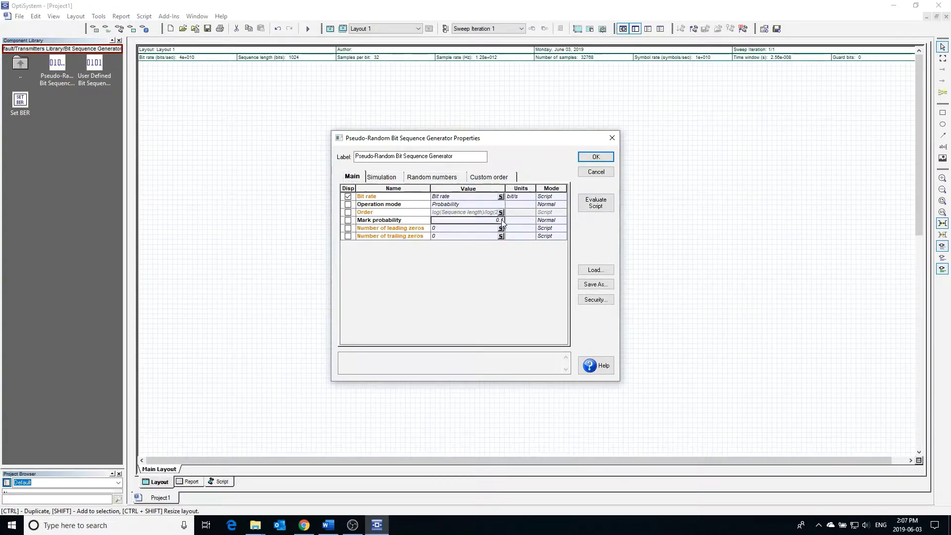
key("BackSpace")
type("5")
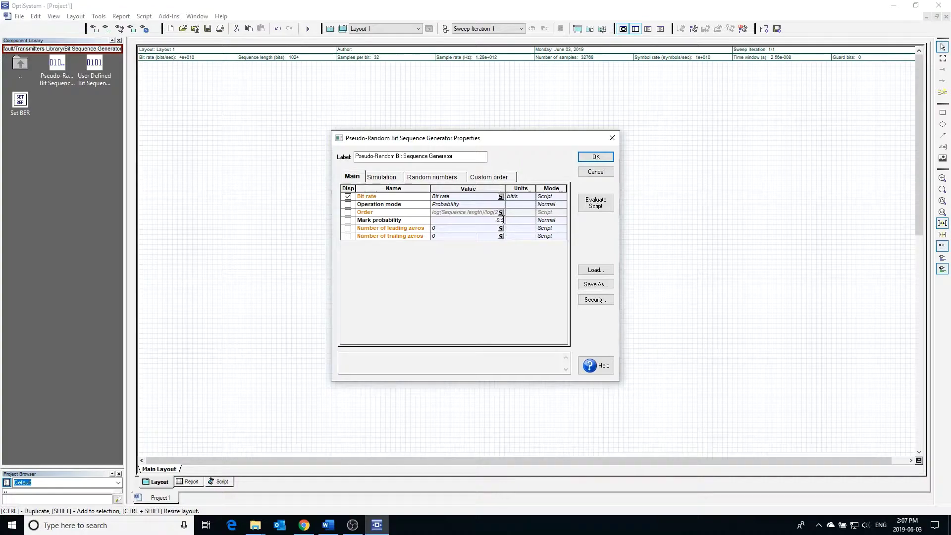
left_click(598, 159)
- Calculate the project and view the new bit pattern in the visualizer
left_click(307, 28)
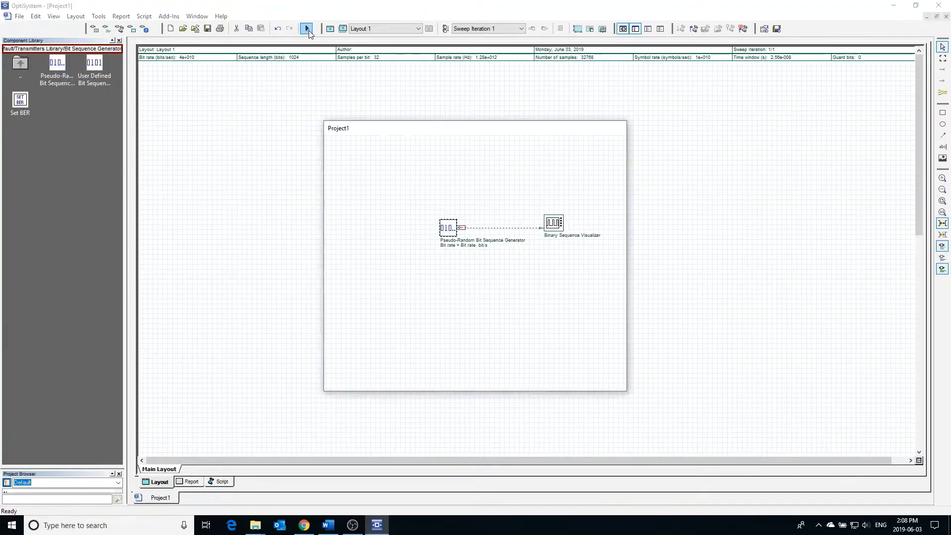
left_click(597, 151)
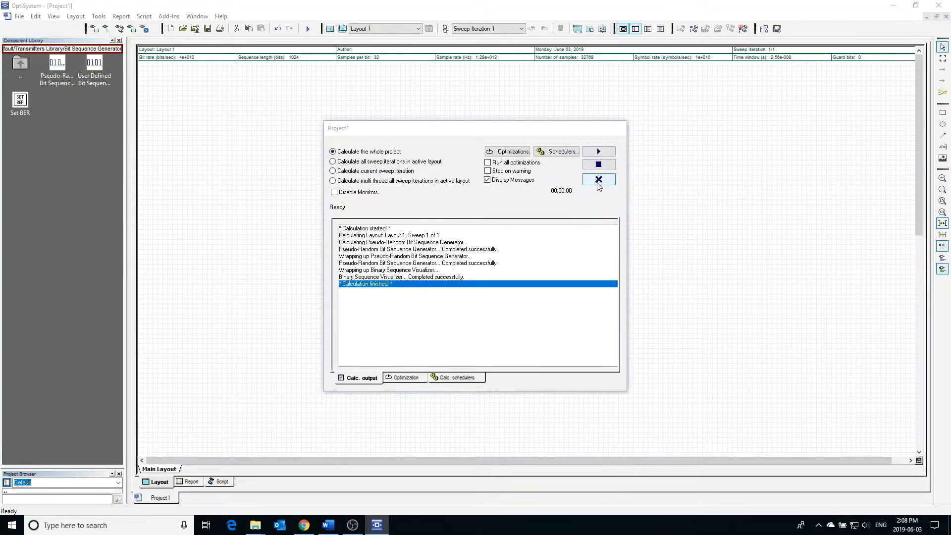
left_click(598, 181)
double_click(557, 228)
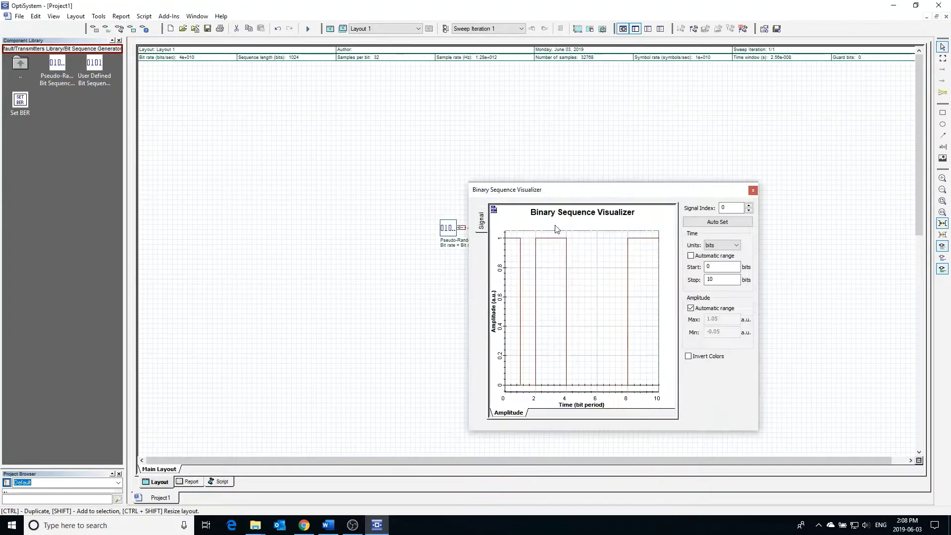
left_click(754, 191)
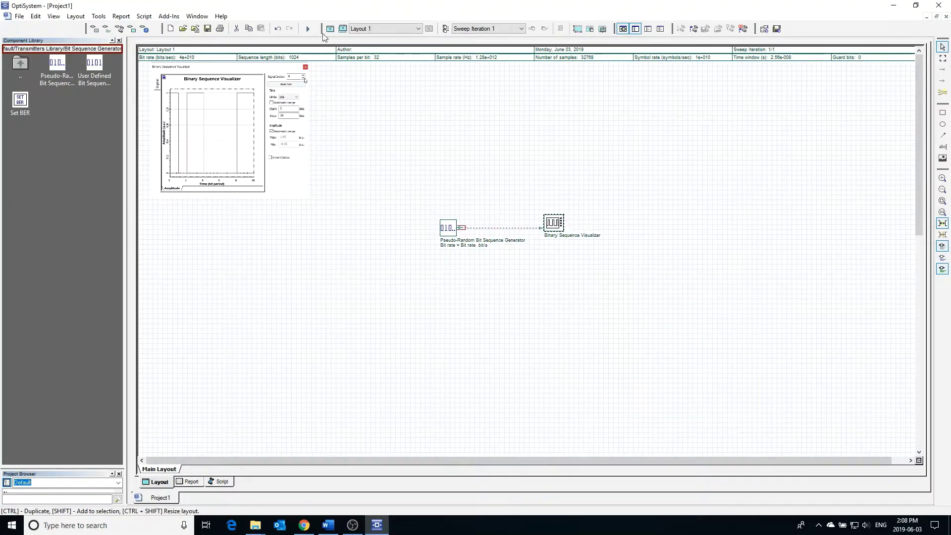
- Run the calculation a second time and check the visualizer output again
left_click(308, 28)
left_click(598, 151)
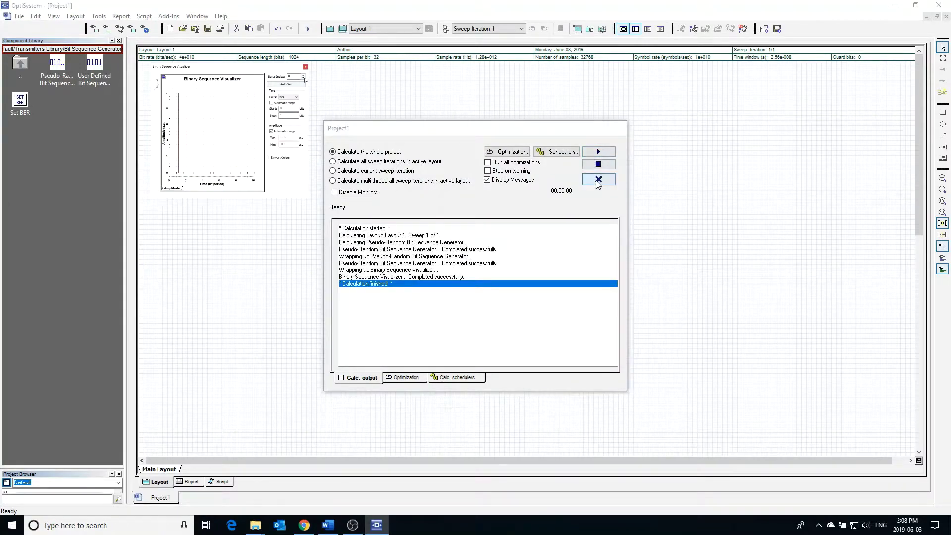
left_click(598, 180)
double_click(555, 223)
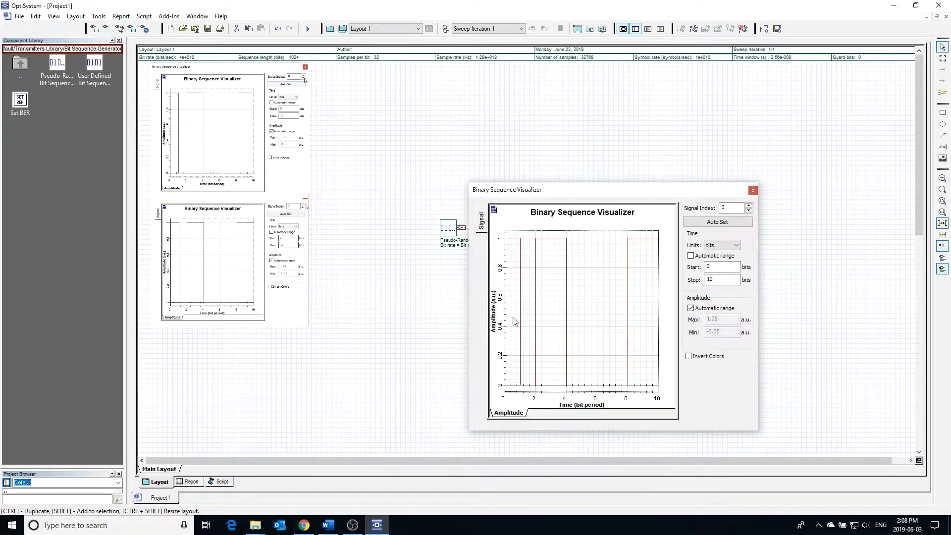
left_click(752, 190)
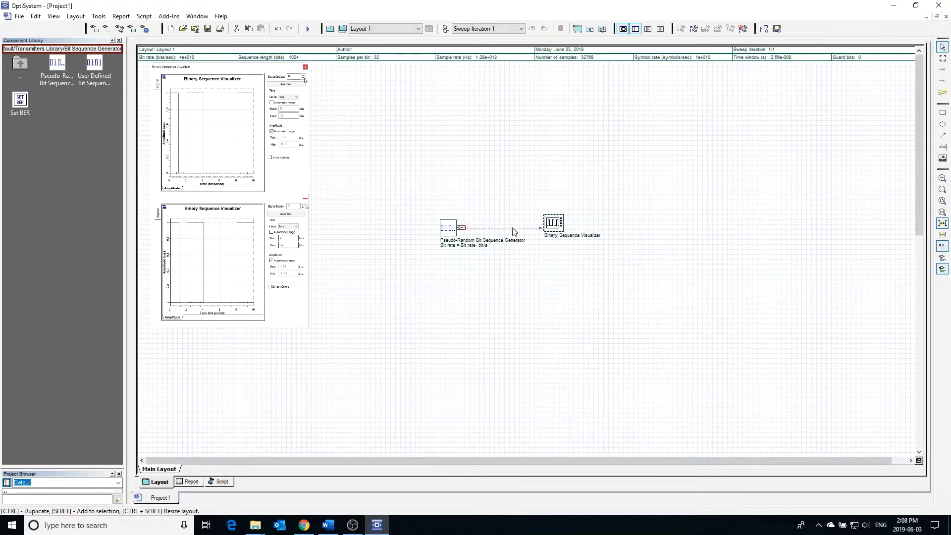
double_click(457, 231)
- Re-enable Generate random seed on the generator's Random numbers tab and apply
left_click(442, 177)
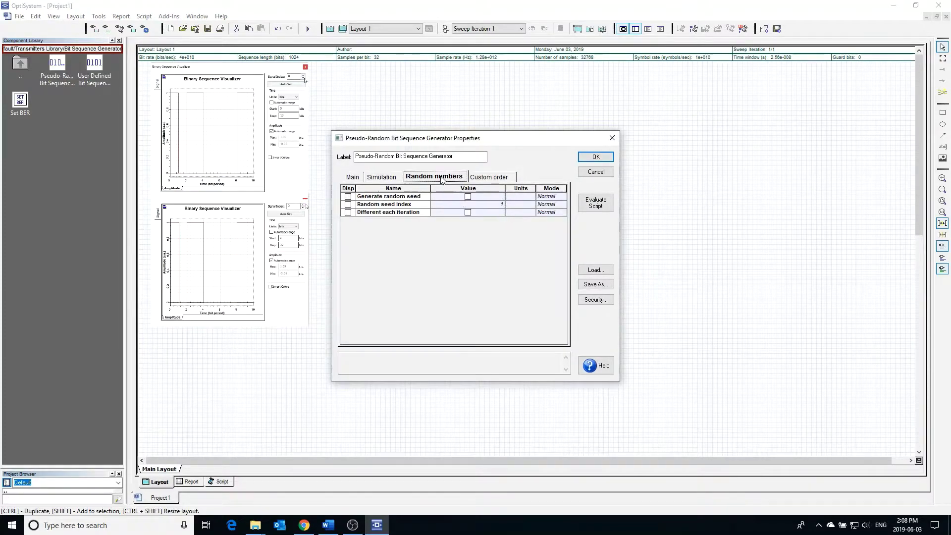
left_click(504, 207)
left_click(469, 197)
left_click(468, 197)
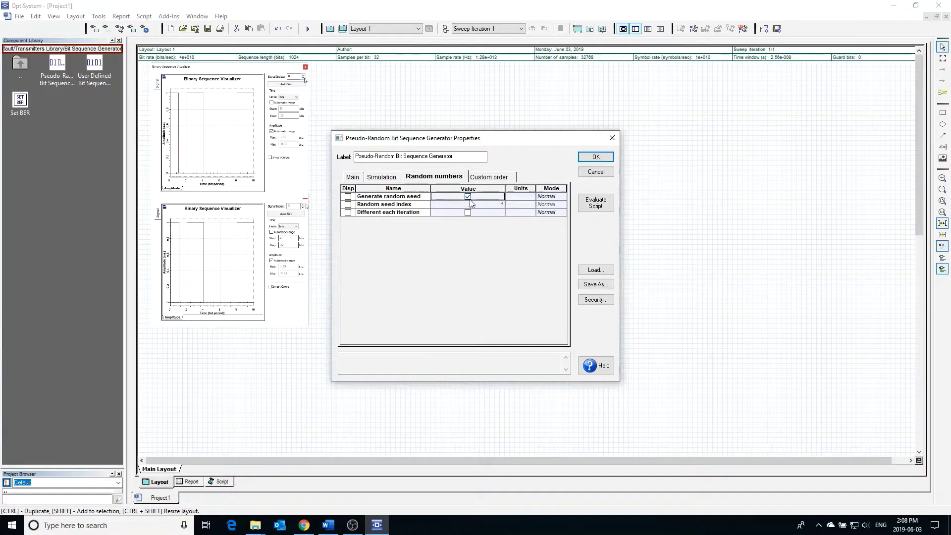
left_click(596, 158)
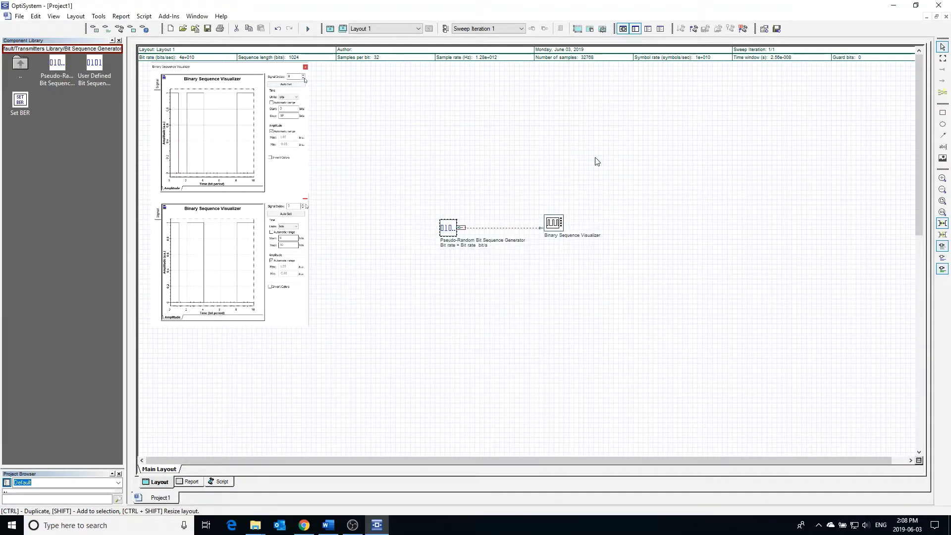
- Calculate the project and review the resulting bit sequence in the visualizer
left_click(308, 29)
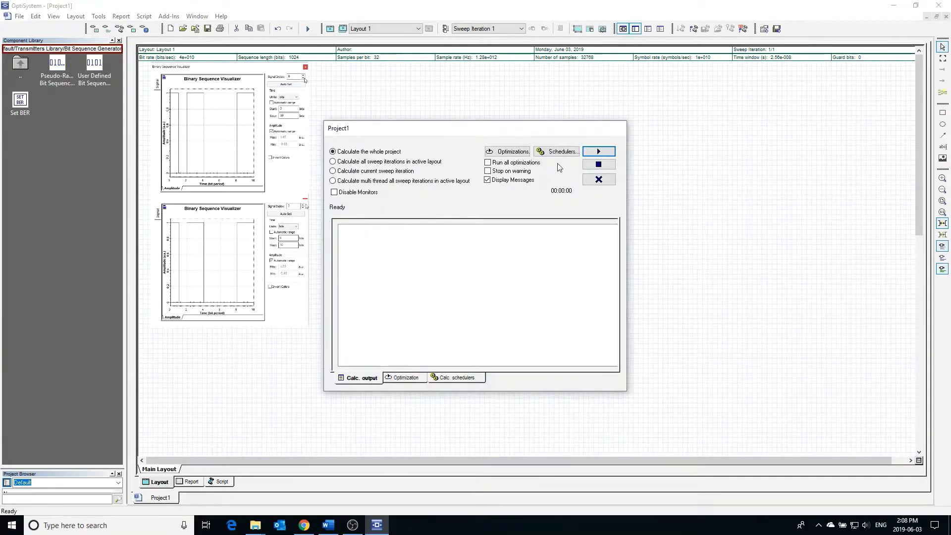
left_click(599, 151)
left_click(600, 178)
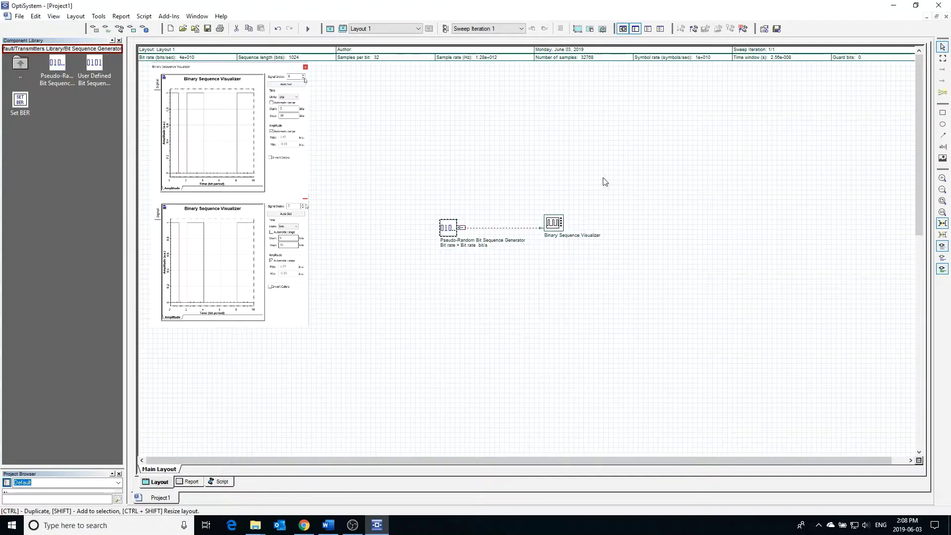
double_click(562, 227)
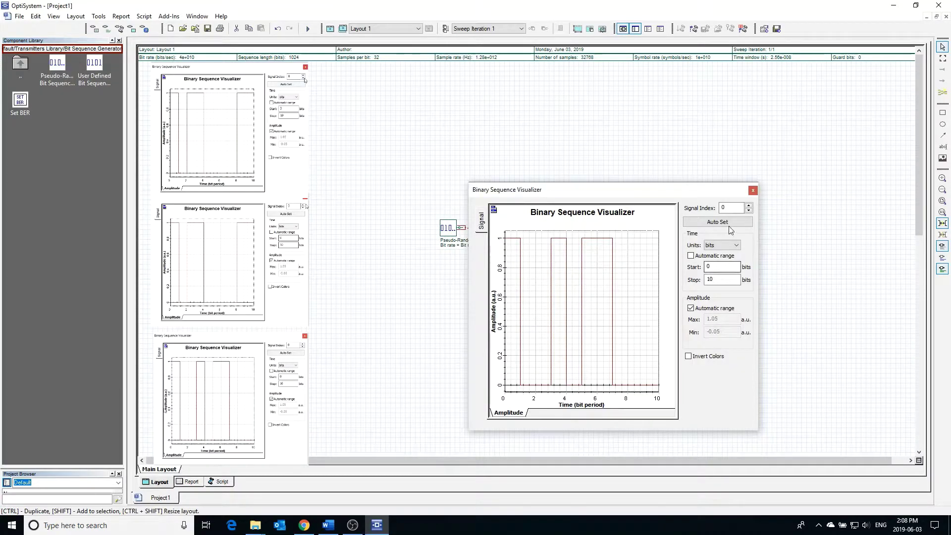
left_click(753, 190)
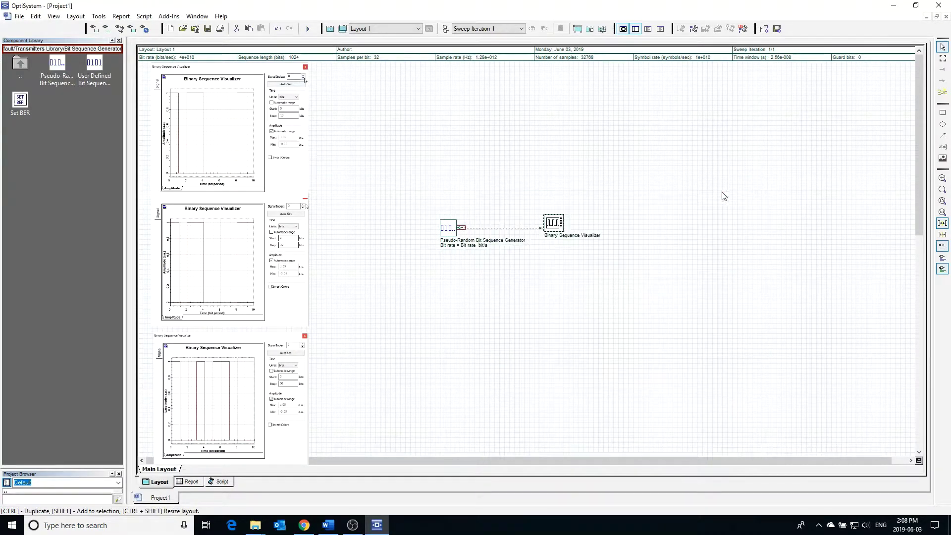
double_click(448, 229)
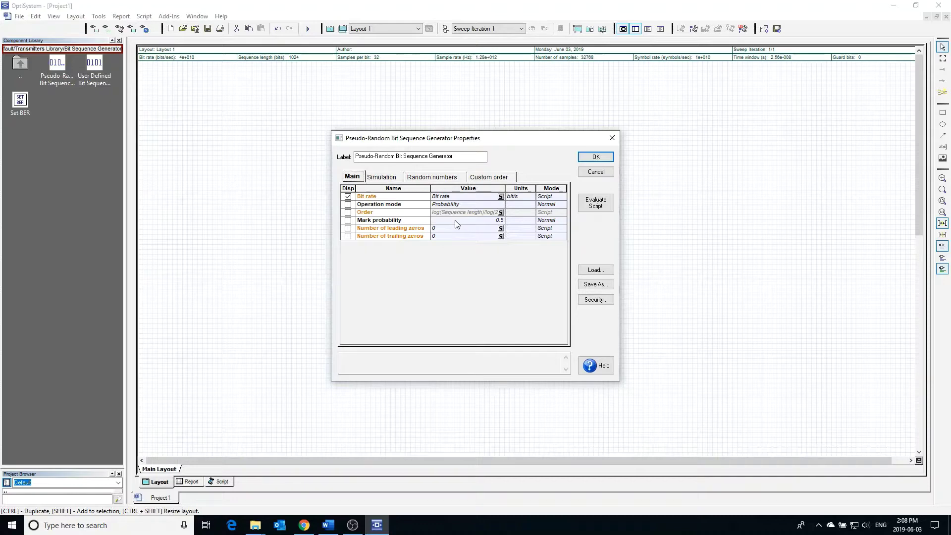
- Switch Operation mode to Order and confirm log(Sequence length)/log(2) evaluates to 10
left_click(466, 204)
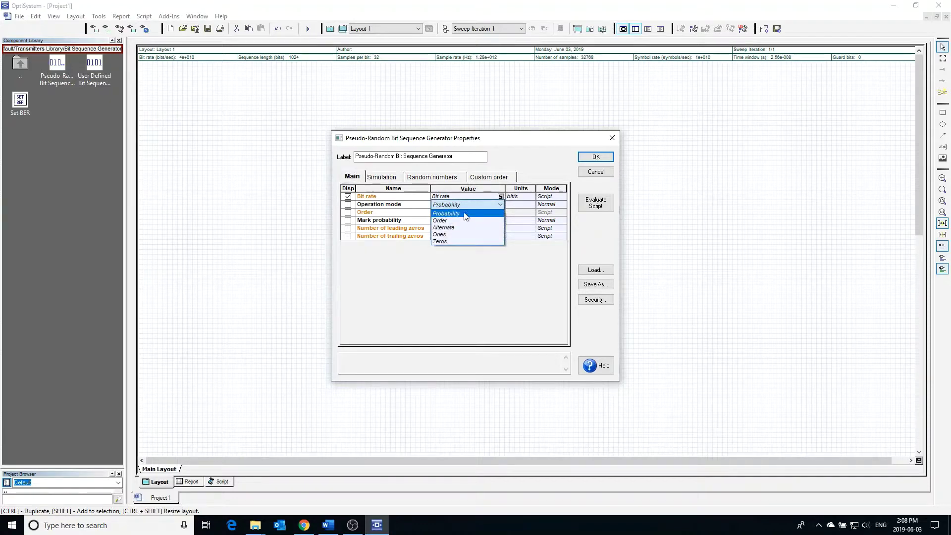
left_click(462, 221)
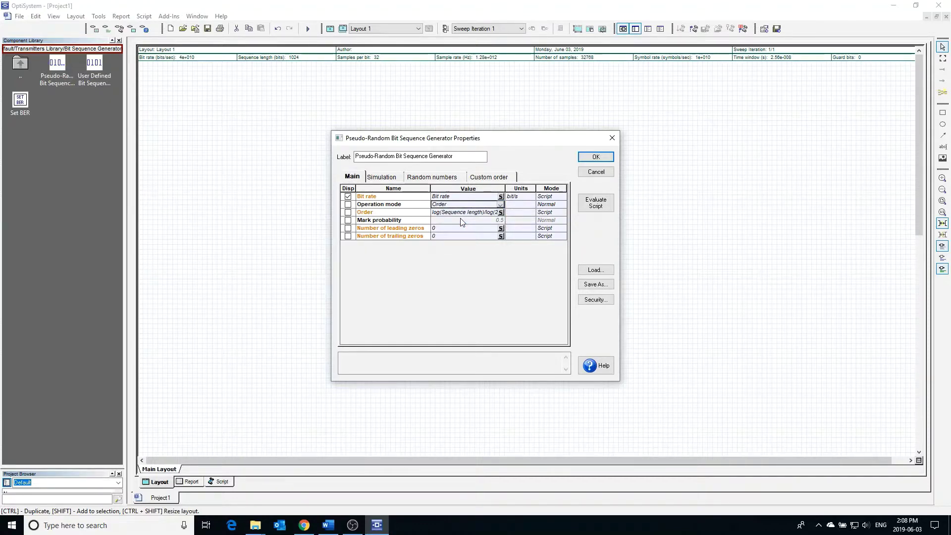
left_click(501, 213)
left_click(389, 224)
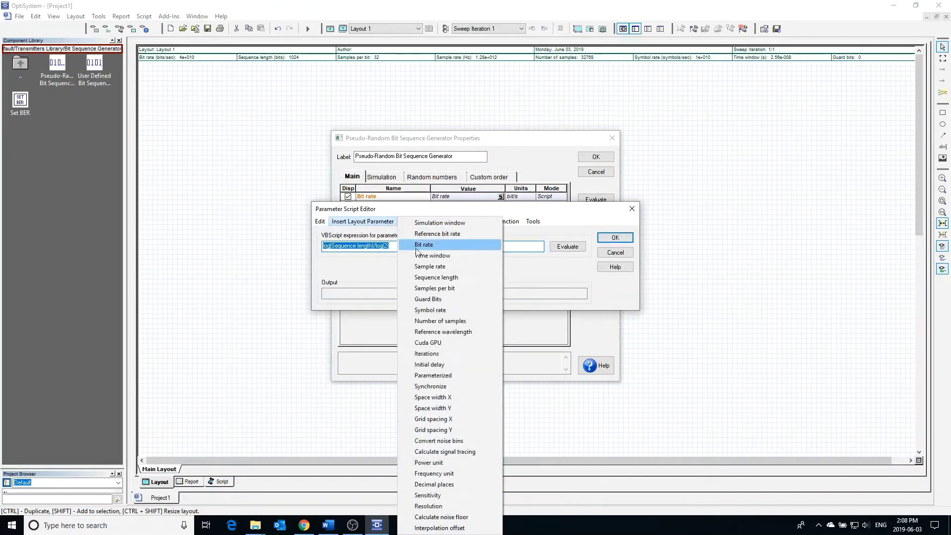
left_click(372, 279)
left_click(565, 246)
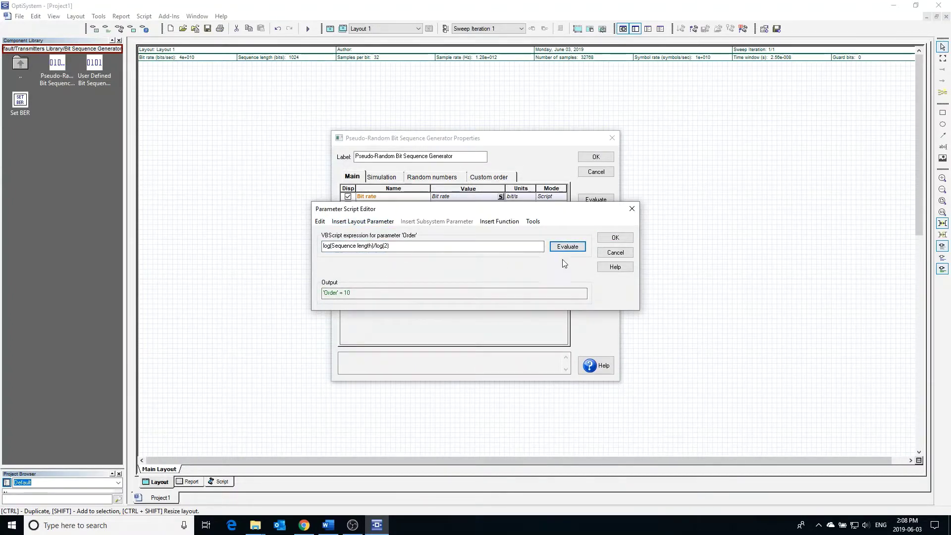
left_click(613, 240)
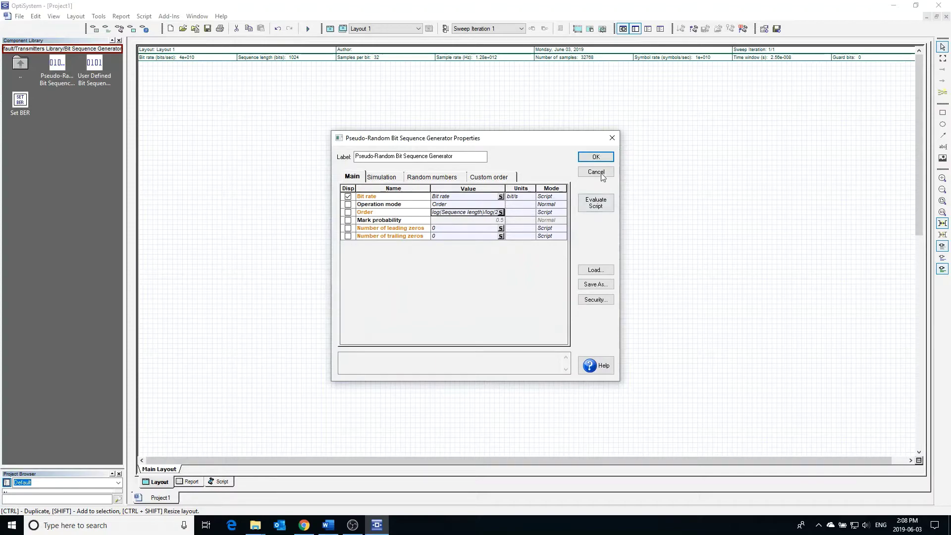
left_click(596, 157)
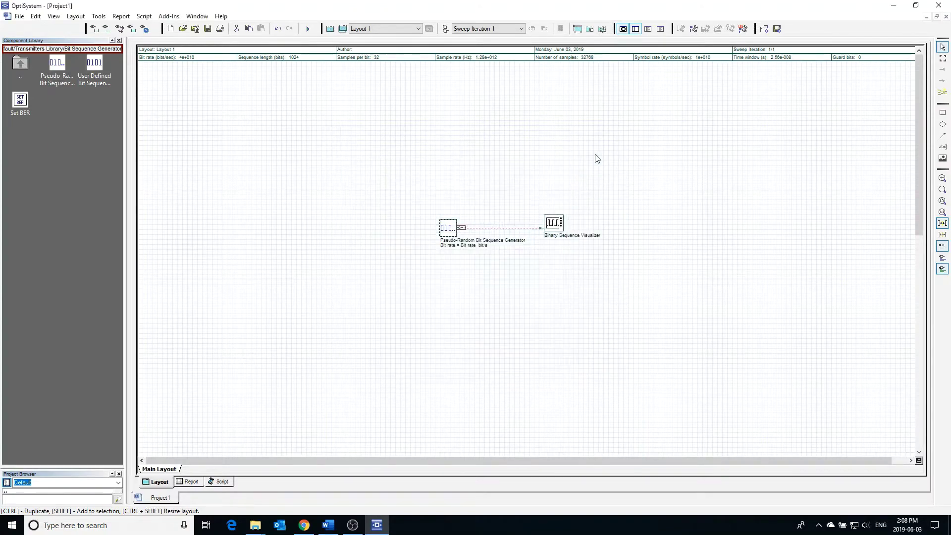
- Run the simulation with the generator in Order mode
left_click(307, 29)
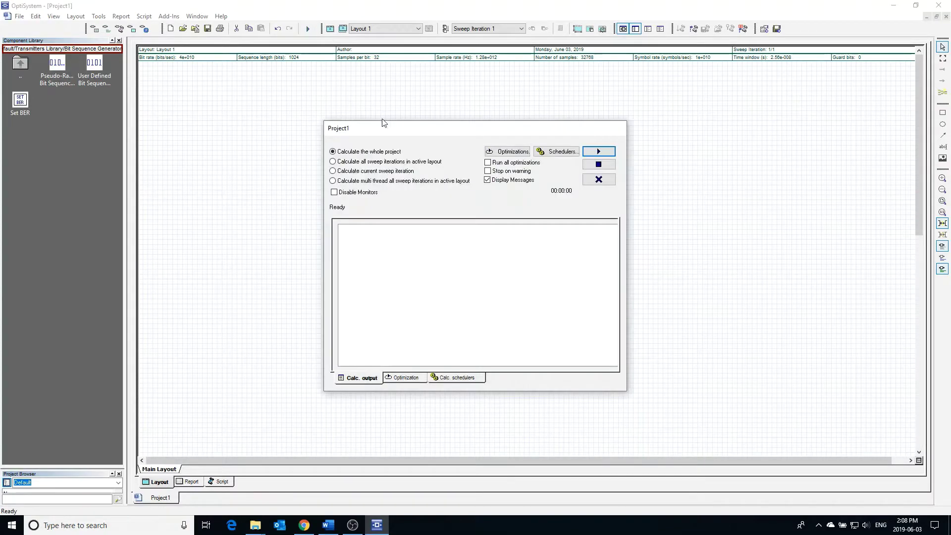
left_click(599, 152)
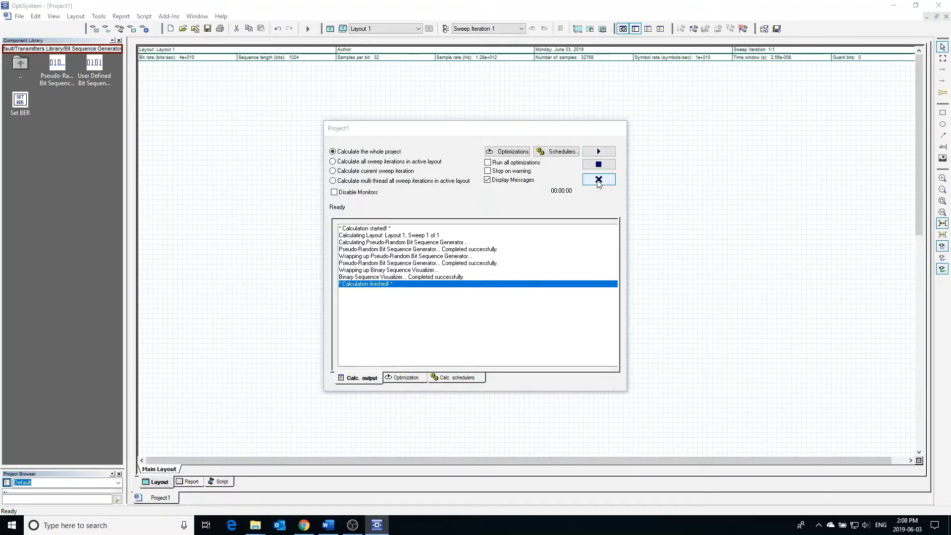
left_click(599, 180)
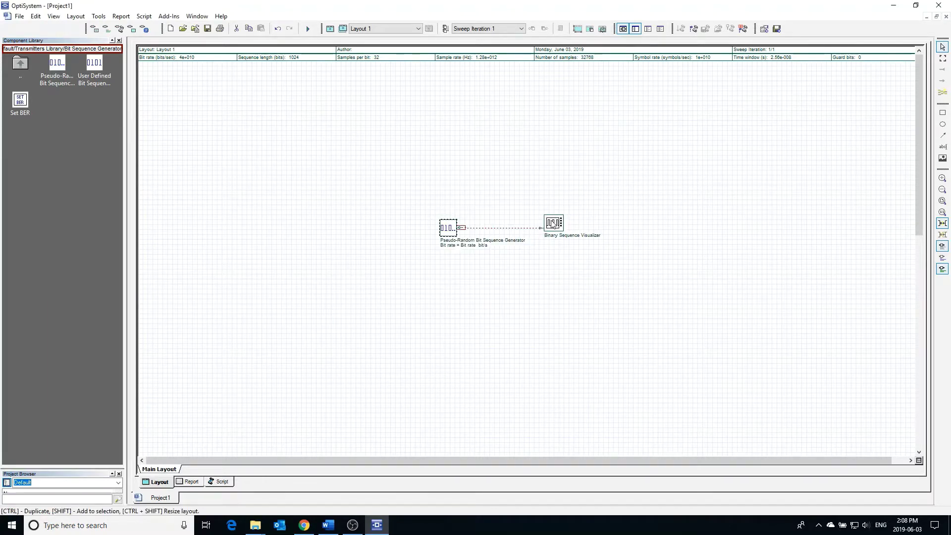
- View the bit sequence in the Binary Sequence Visualizer with Stop at 2000 bits, then 10 bits
double_click(554, 224)
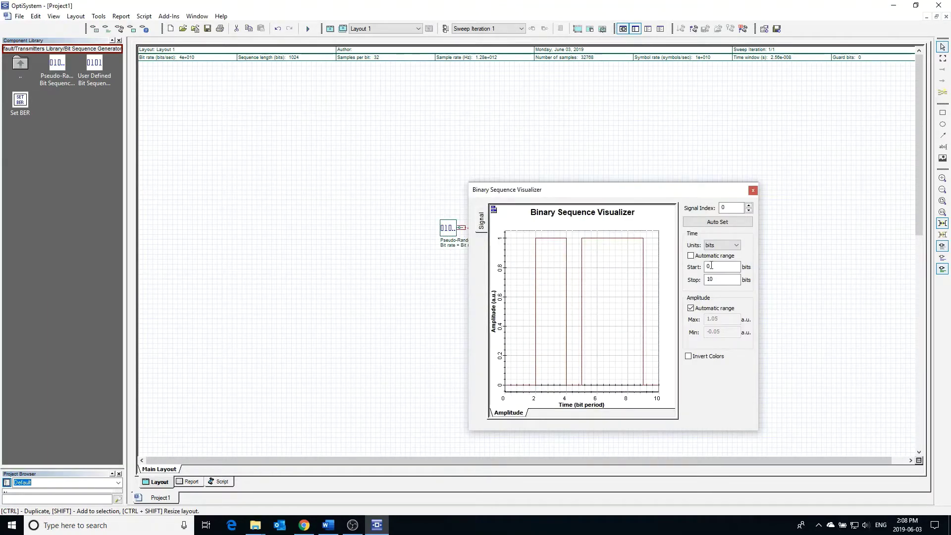
key("Tab")
type("2000")
key("Return")
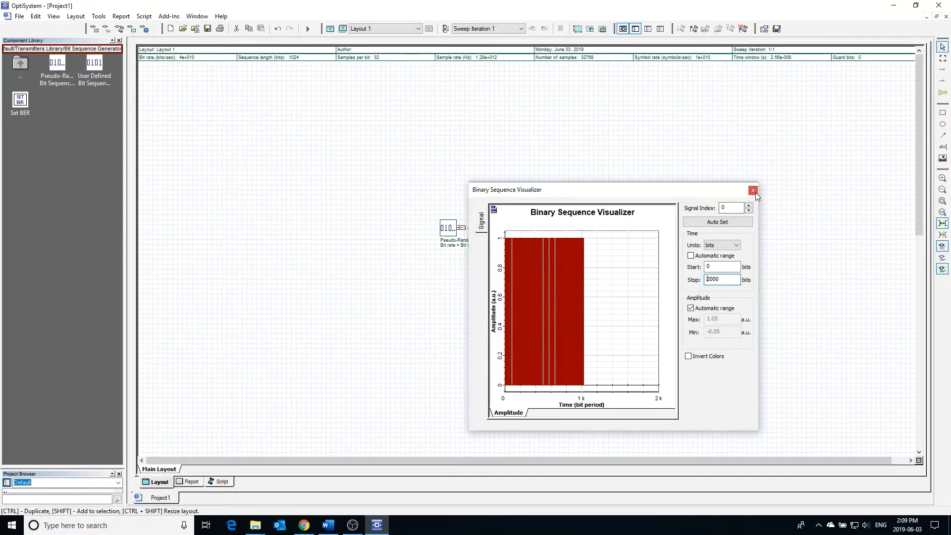
left_click_drag(728, 279, 696, 281)
type("10")
key("Return")
left_click(753, 193)
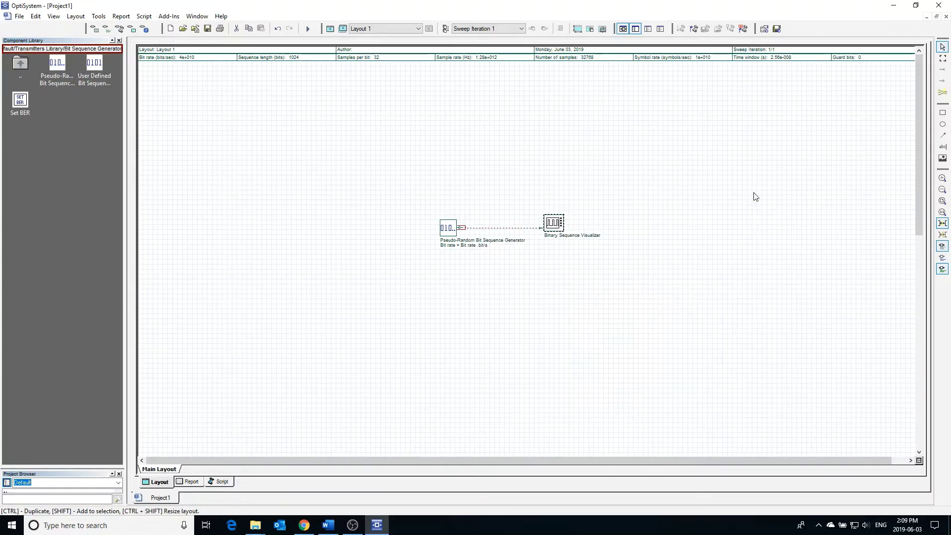
- Set the generator's Operation mode to Alternate and apply it
double_click(456, 230)
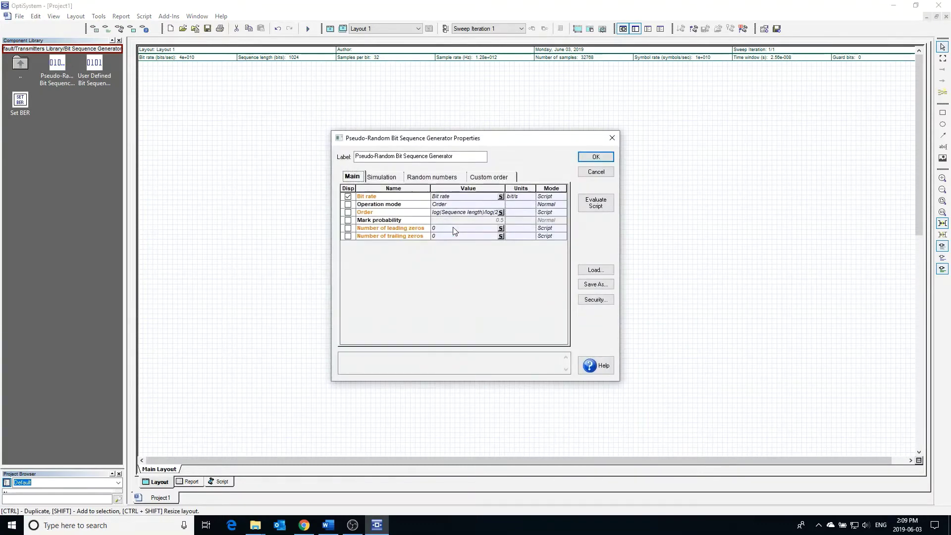
left_click(501, 204)
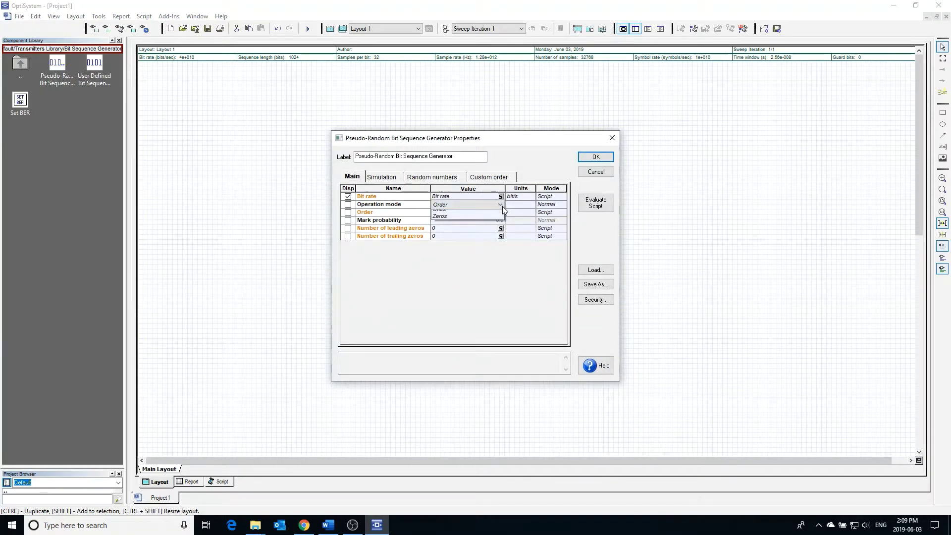
left_click(500, 205)
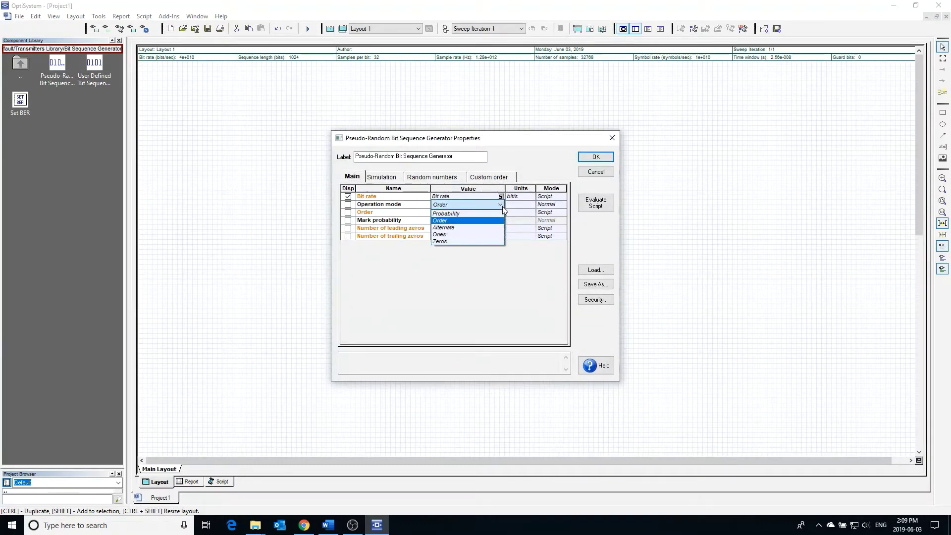
left_click(458, 228)
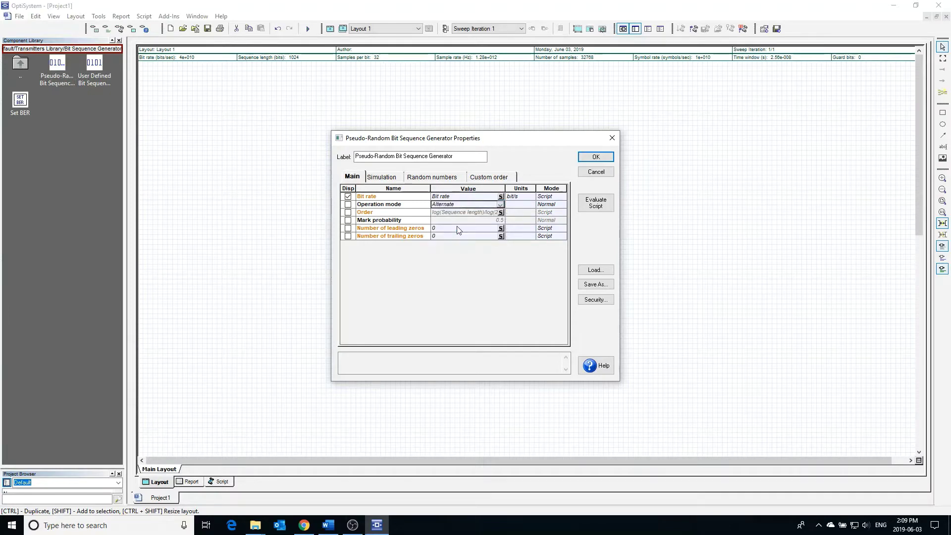
left_click(597, 156)
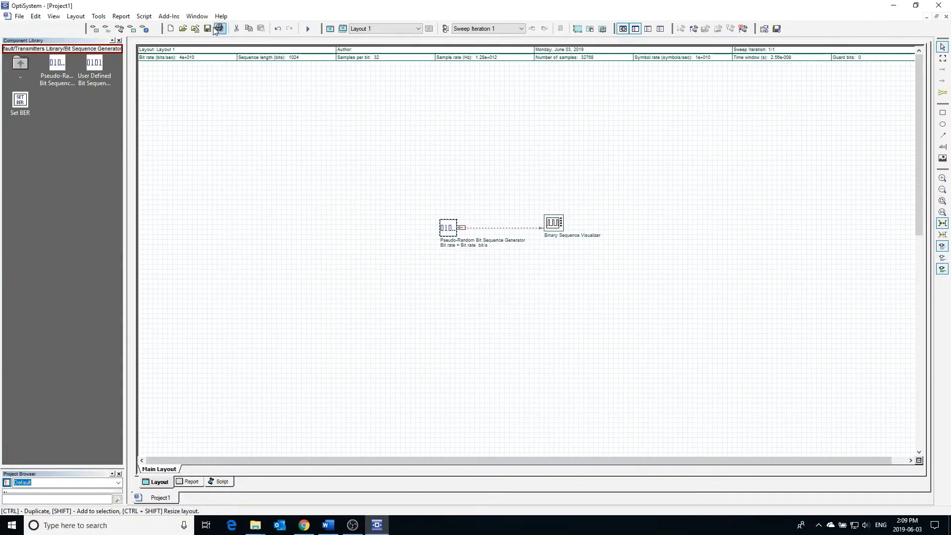
- Rerun the simulation and view the alternating ones-and-zeros pattern in the visualizer
left_click(307, 29)
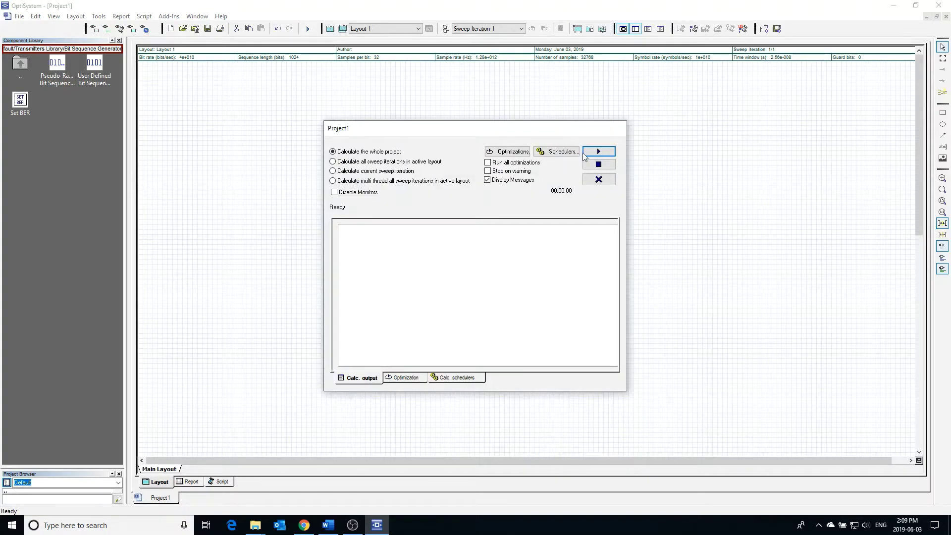
left_click(598, 151)
left_click(599, 179)
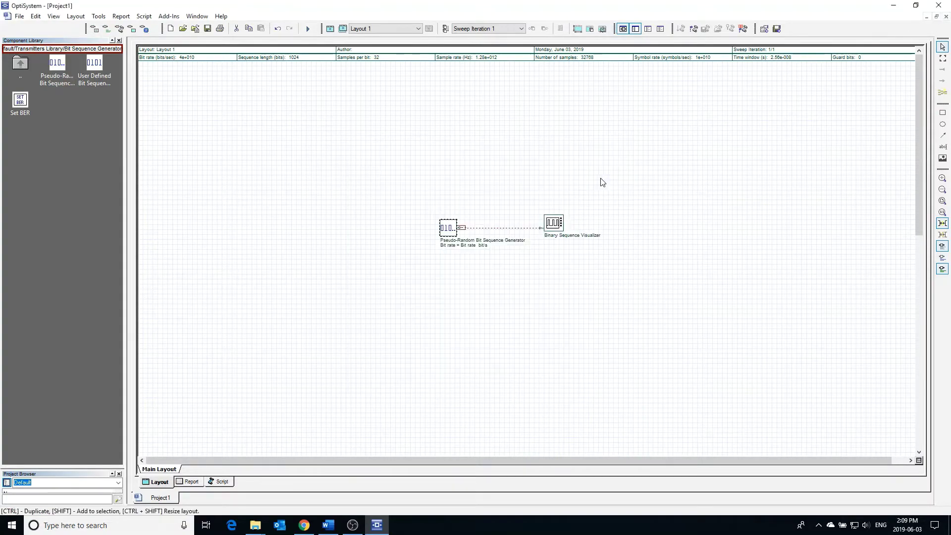
double_click(553, 223)
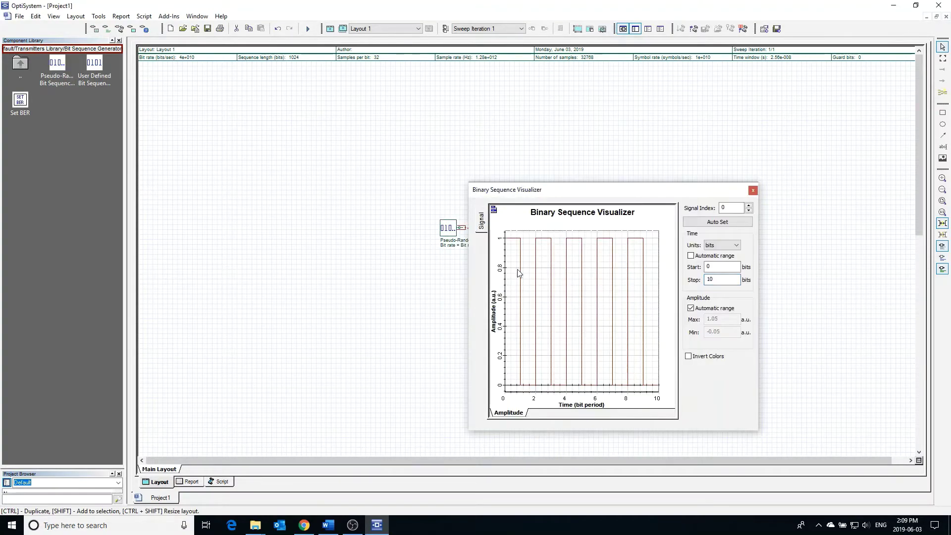
left_click(754, 191)
double_click(451, 233)
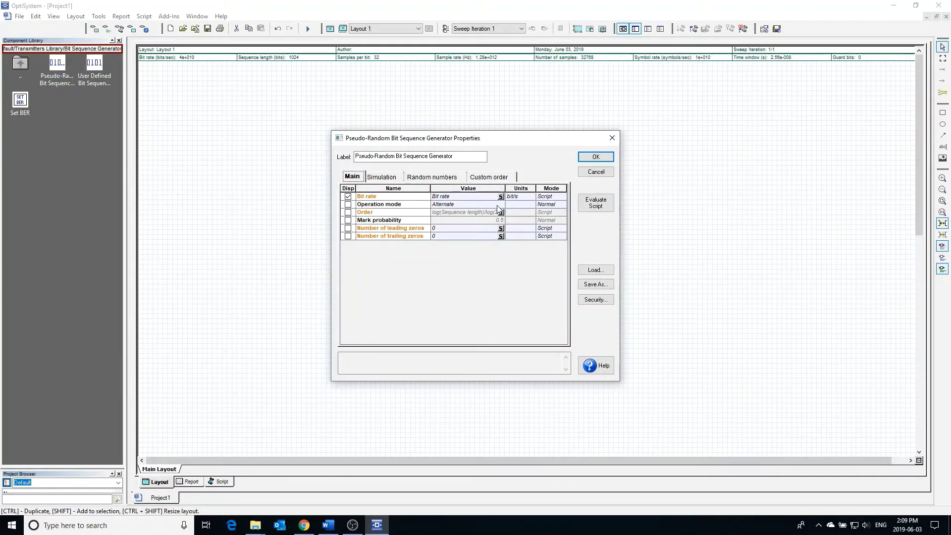
- Set the generator's Operation mode to Ones and apply it
left_click(498, 205)
left_click(477, 237)
left_click(594, 159)
left_click(594, 158)
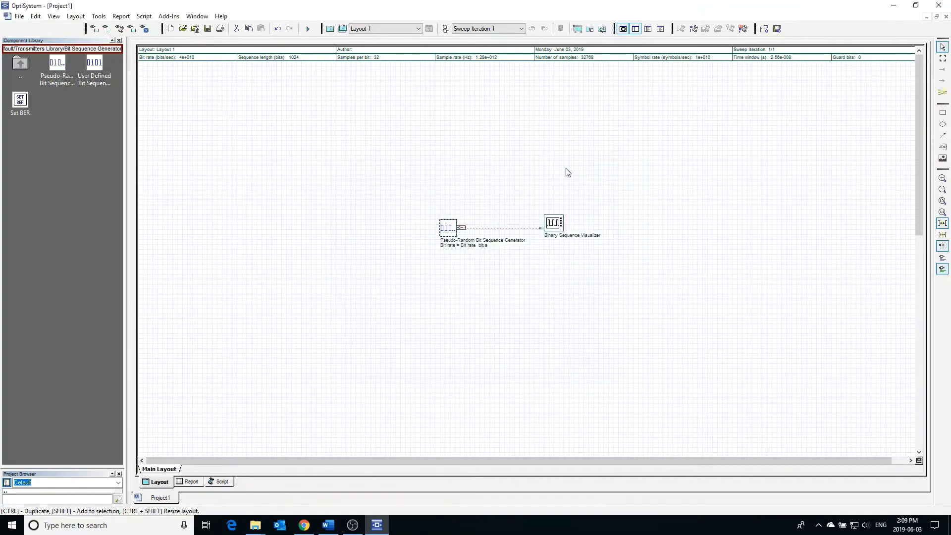
- Rerun the simulation and check the visualizer shows a flat all-ones level
left_click(307, 28)
left_click(599, 151)
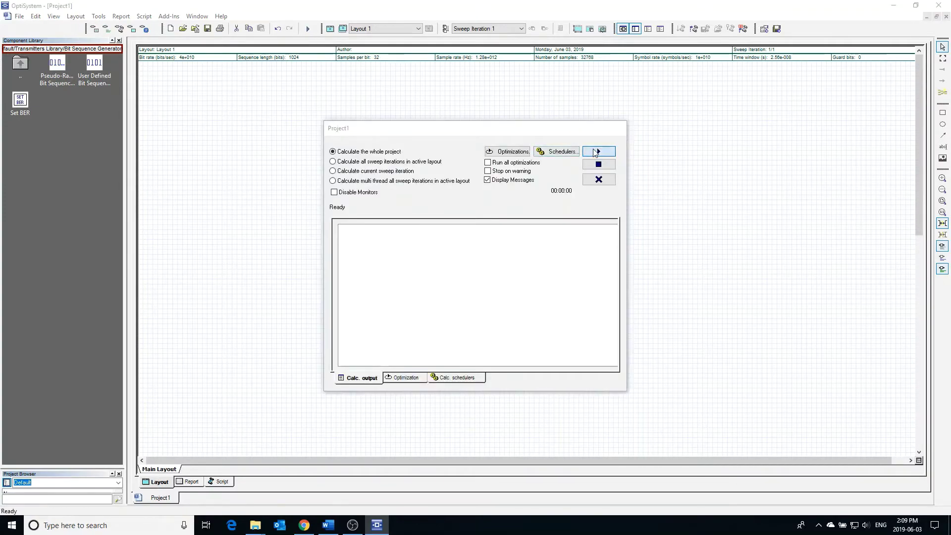
left_click(598, 179)
double_click(557, 223)
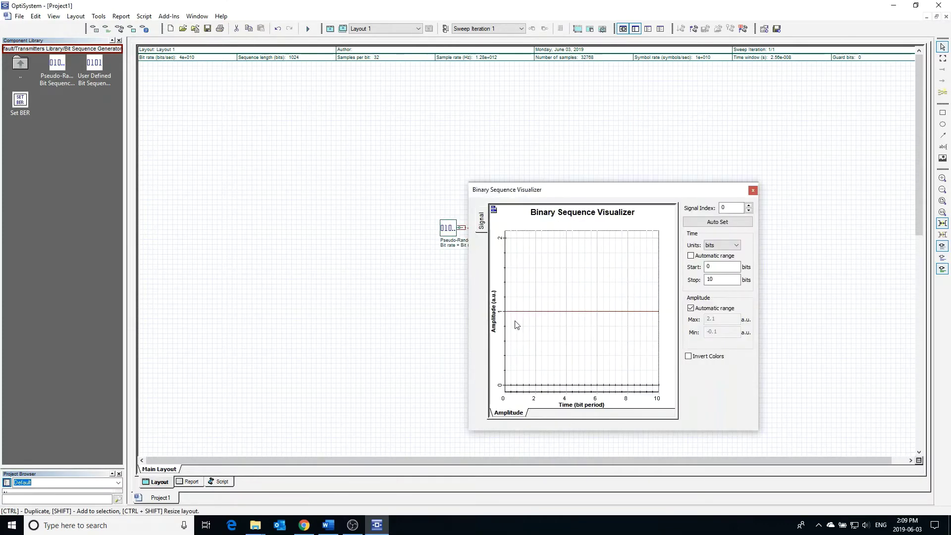
left_click(754, 190)
double_click(448, 233)
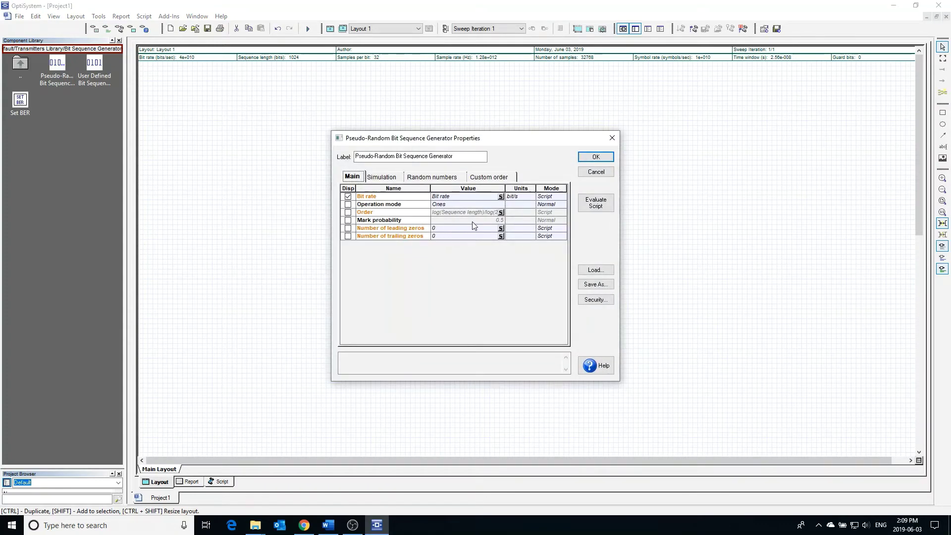
- Pick Zeros from the Operation mode list, replacing Ones
left_click(500, 205)
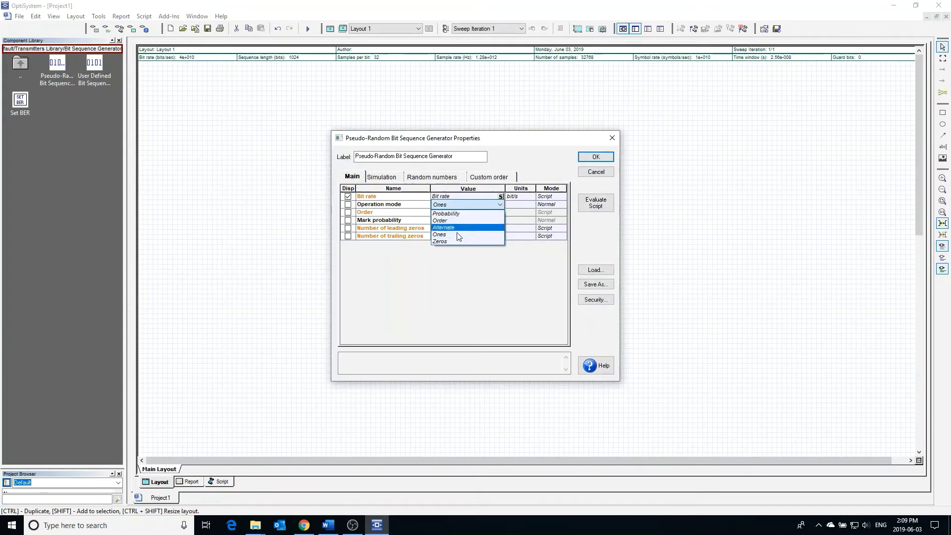
left_click(456, 242)
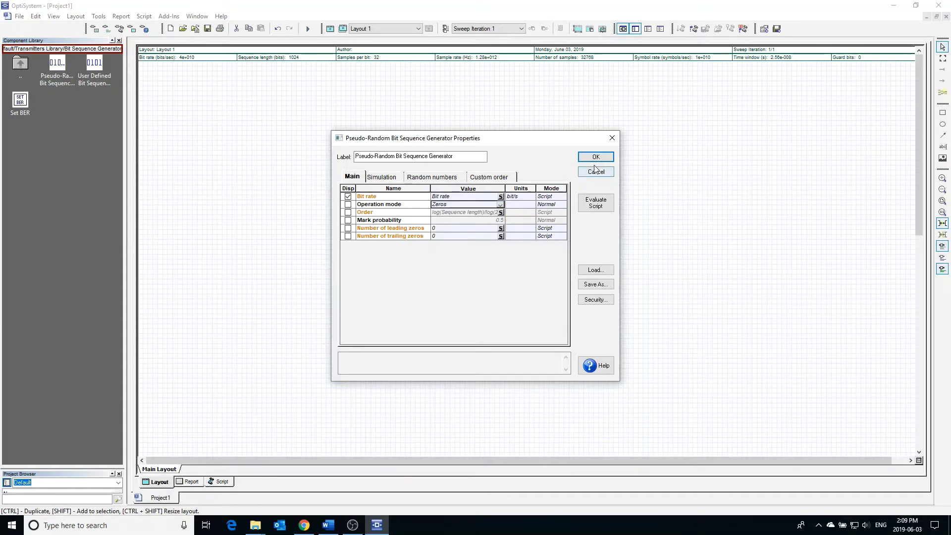